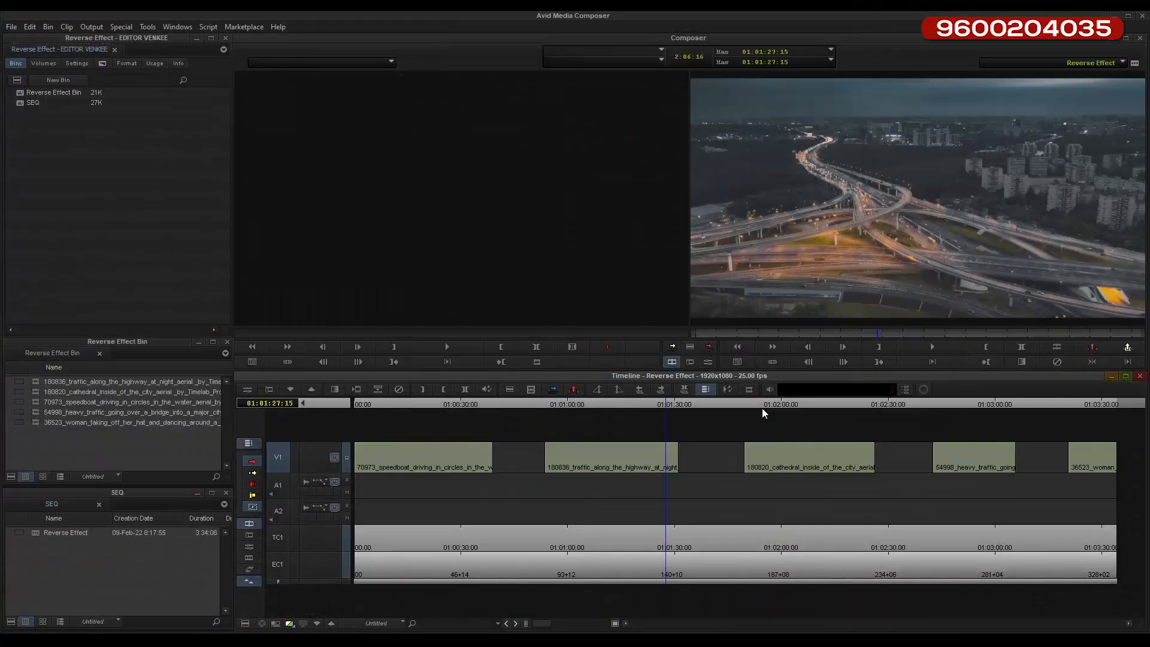
- Apply the Reverse Motion effect from the Timewarp category to the speedboat clip on V1
mouse_move(759, 406)
mouse_down()
mouse_move(865, 433)
mouse_move(751, 454)
mouse_move(798, 465)
mouse_move(869, 440)
mouse_move(792, 403)
mouse_move(753, 406)
mouse_up()
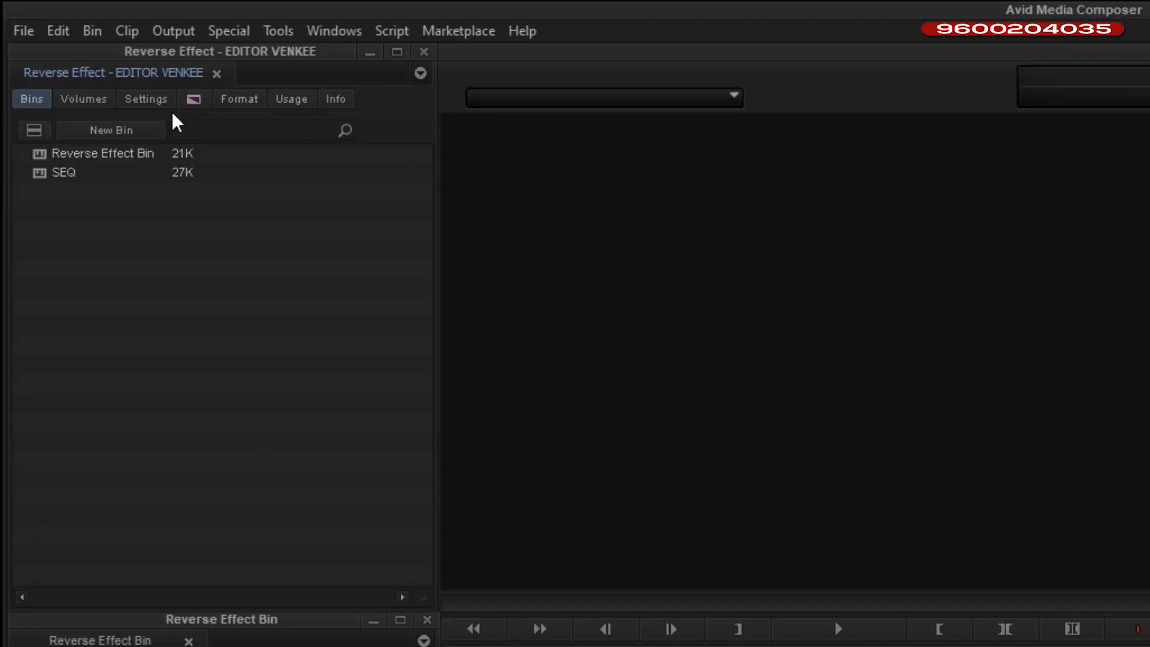
click(103, 63)
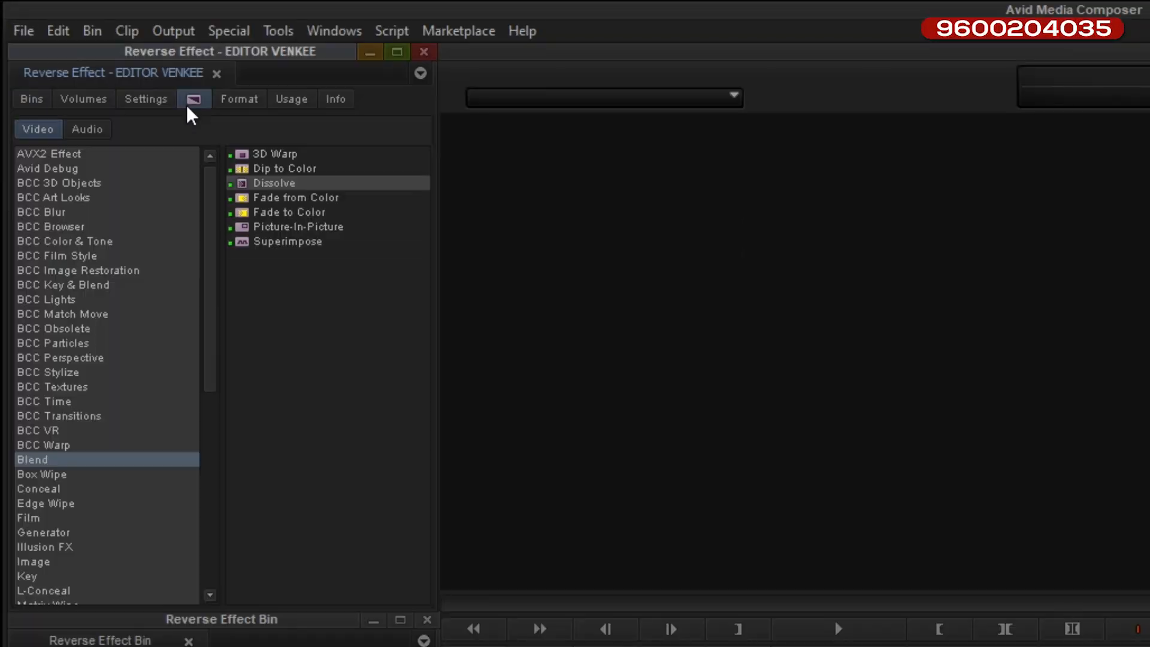
drag(213, 216, 242, 456)
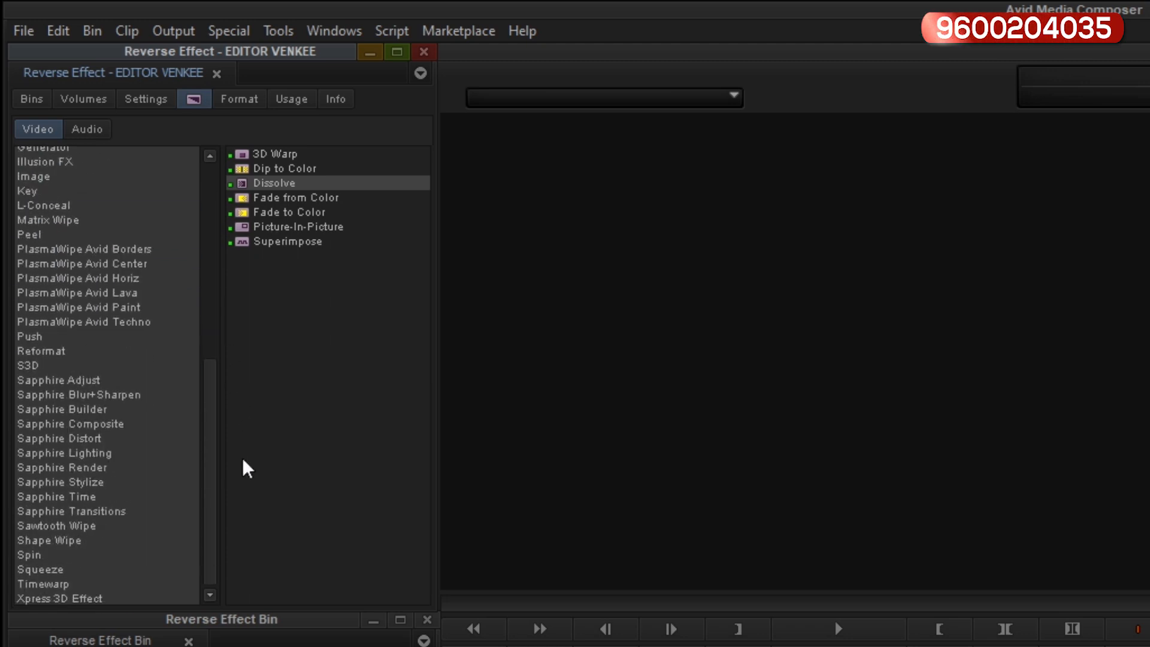
click(36, 584)
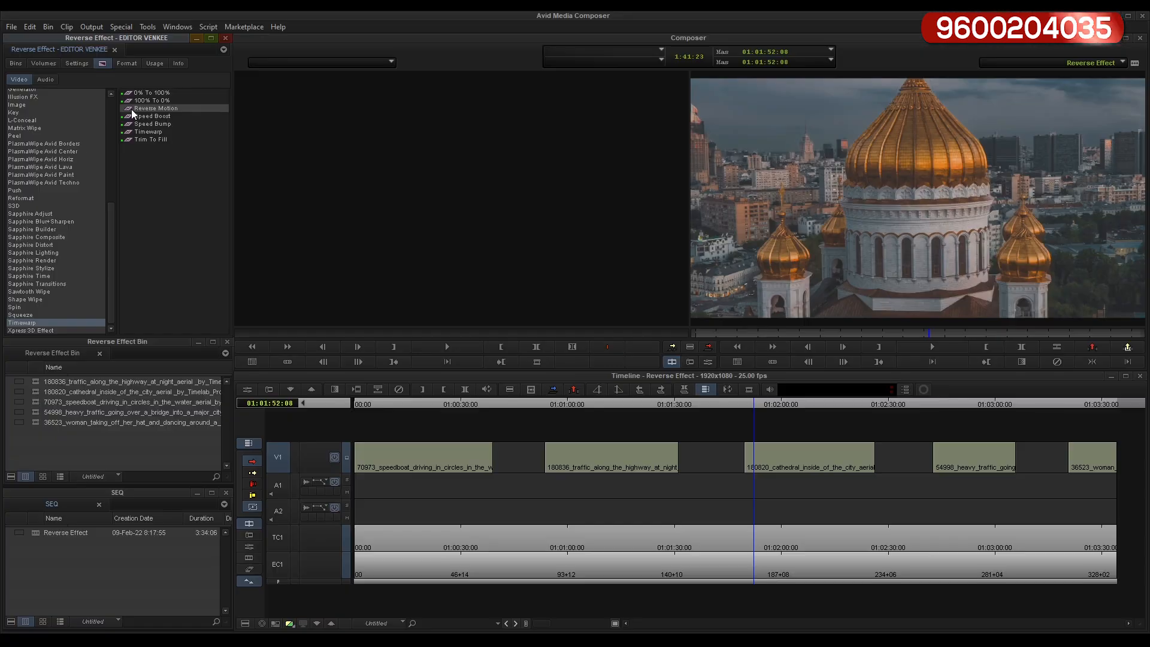
click(404, 454)
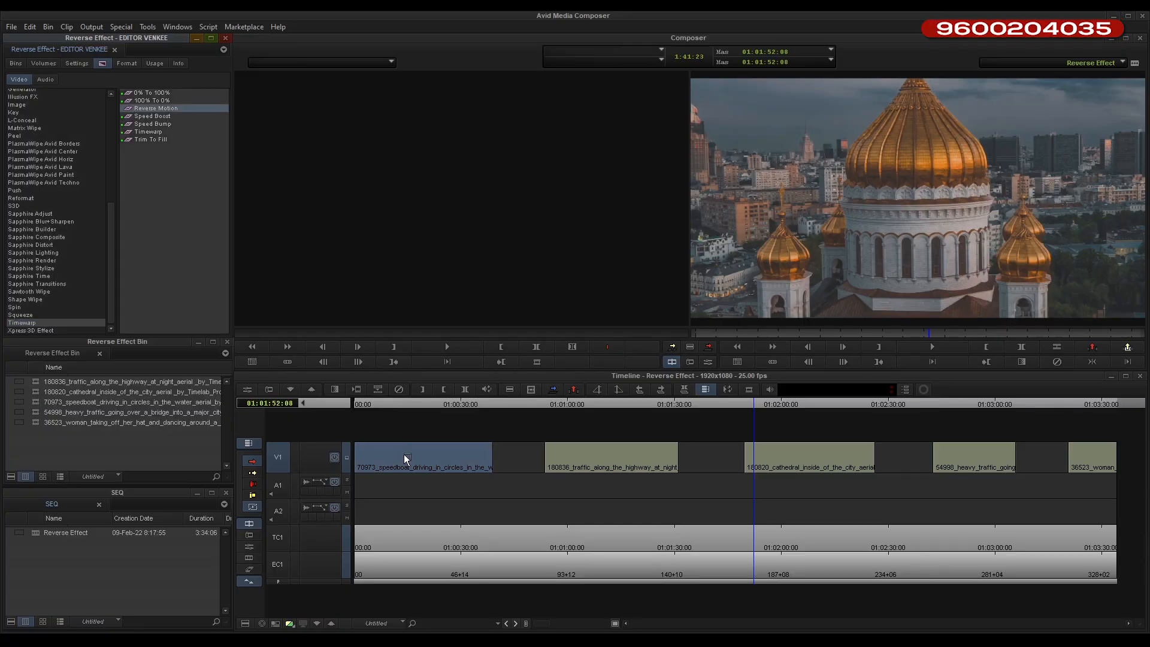
- Preview the reversed speedboat clip by playing and scrubbing through it from the start of the sequence
click(379, 404)
drag(379, 402, 358, 402)
key(space)
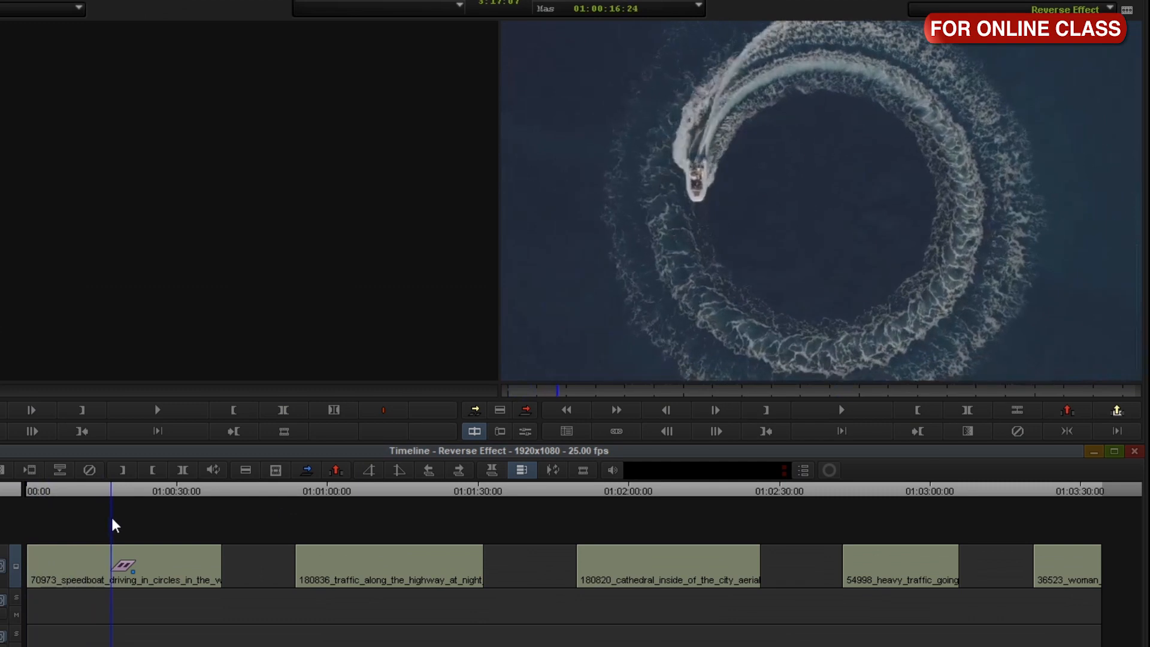
drag(115, 525, 172, 568)
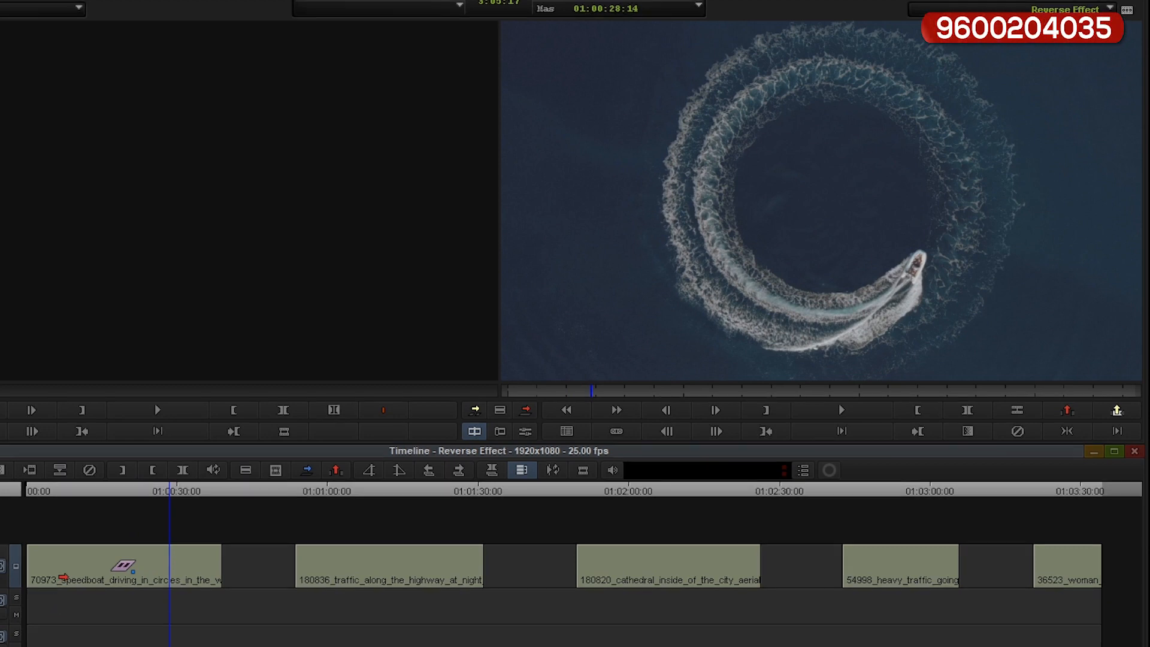
click(34, 488)
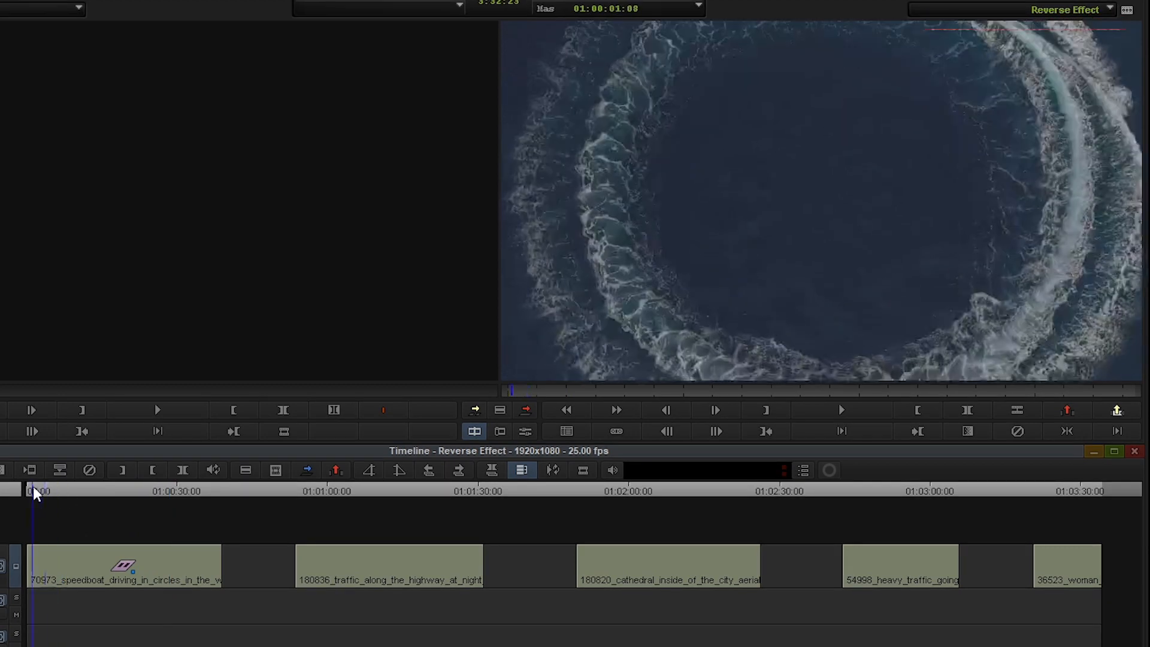
drag(44, 488, 106, 530)
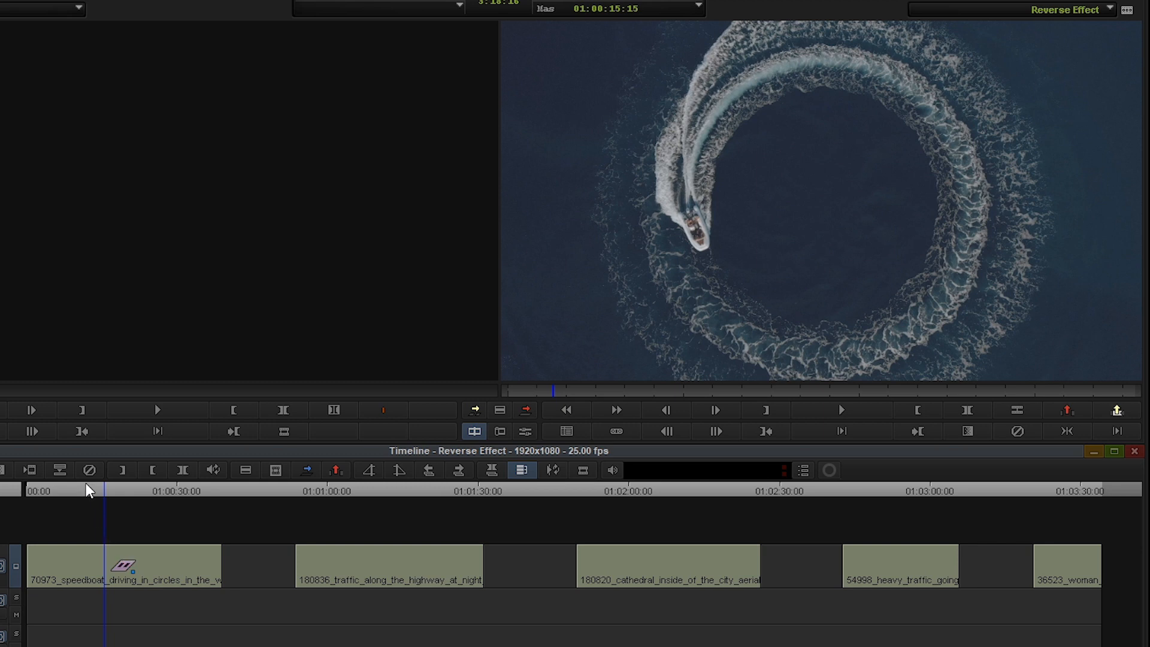
- Mark the speedboat clip's full length and render its effect between the in and out points
key(t)
right_click(103, 556)
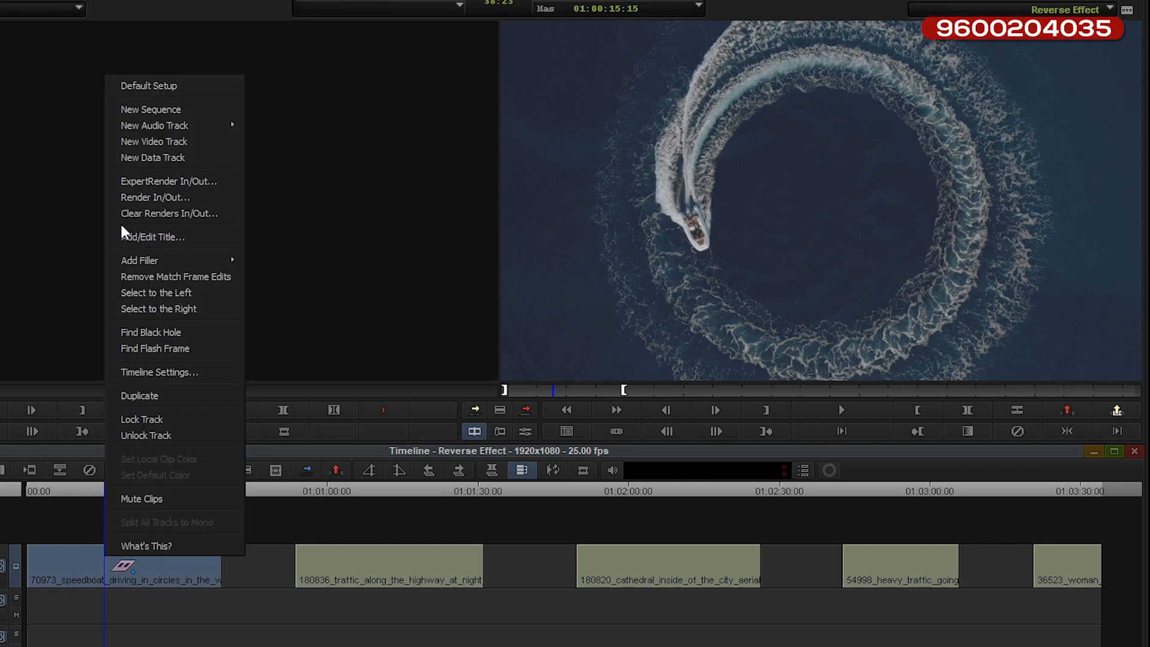
click(141, 193)
click(359, 446)
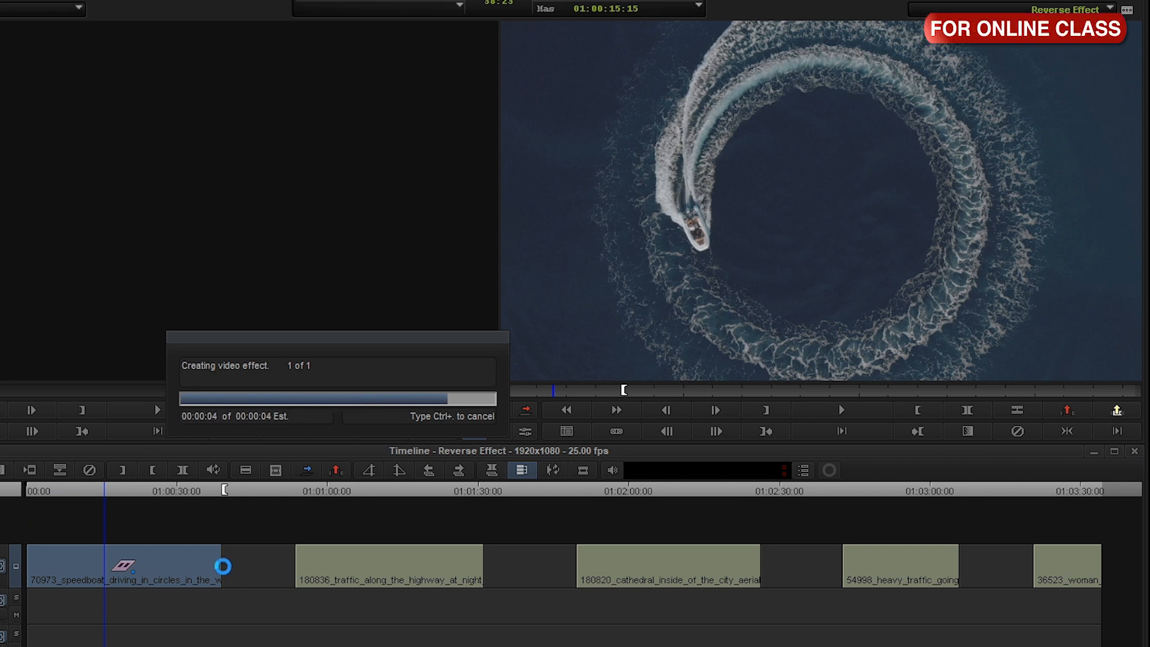
- Play back the rendered speedboat clip from the sequence start and clear the in and out marks
drag(91, 493, 24, 496)
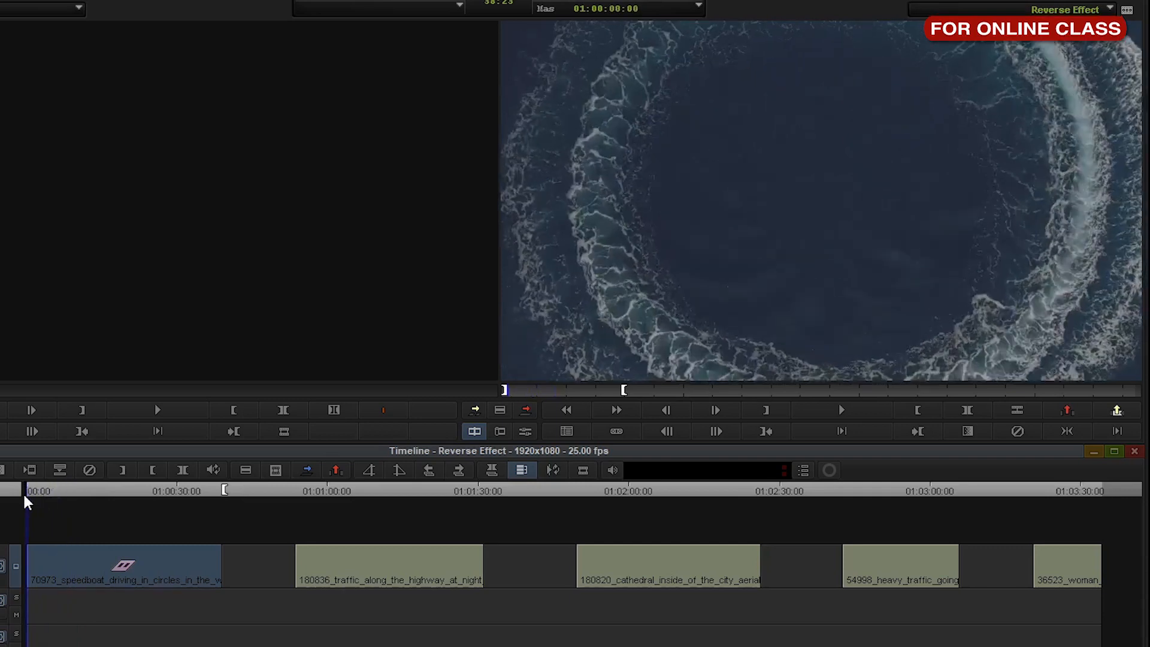
key(space)
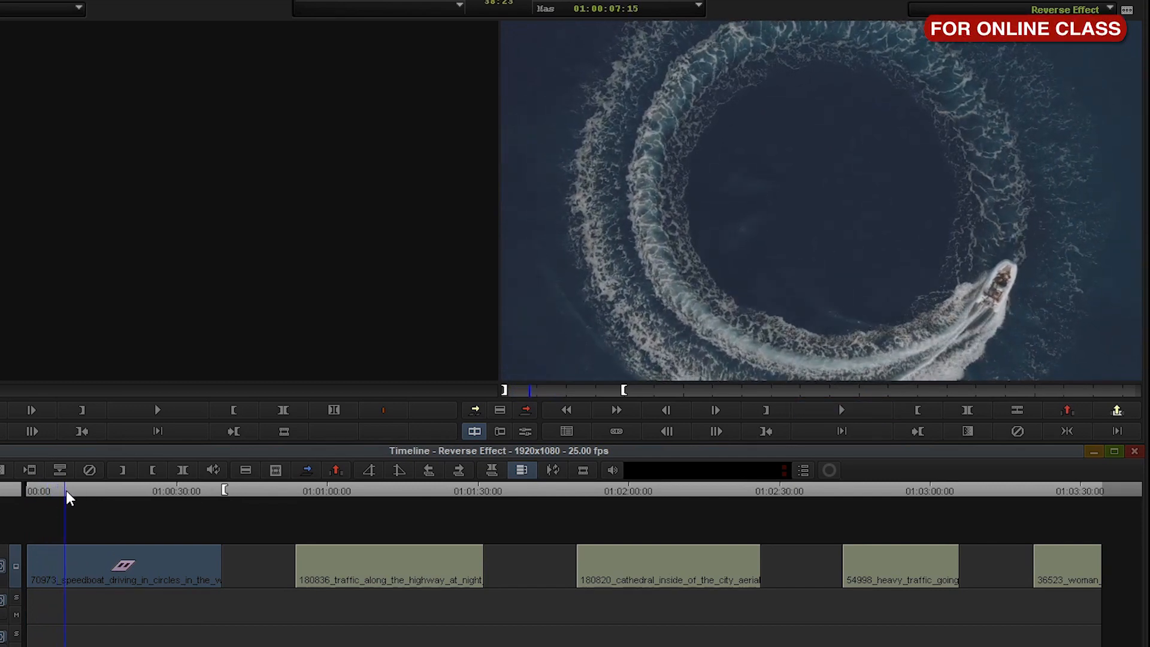
drag(66, 490, 94, 519)
key(o)
key(g)
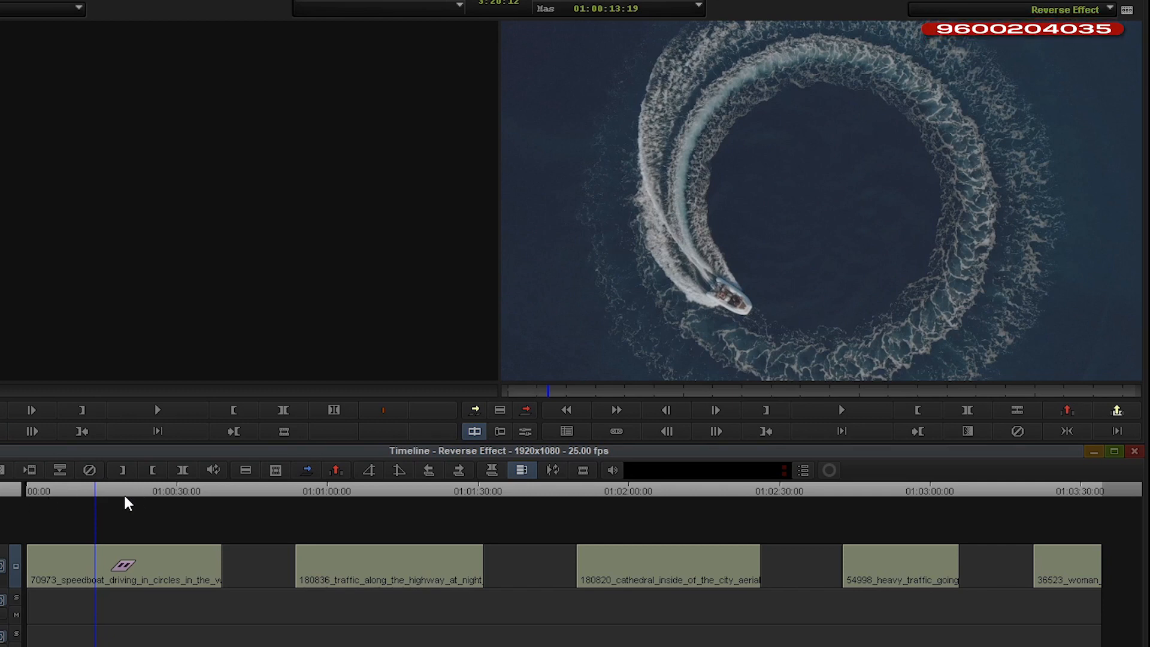
drag(125, 497, 81, 534)
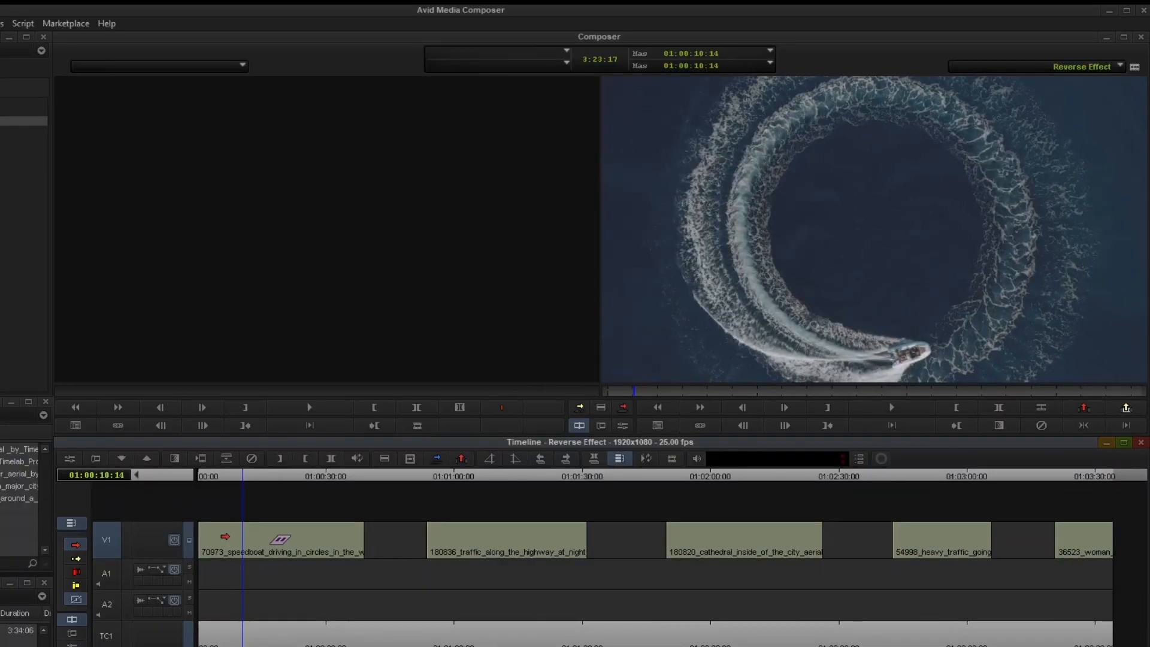
- Open the speedboat clip's timewarp in the Motion Effect Editor and park the playhead at the clip's start
click(58, 561)
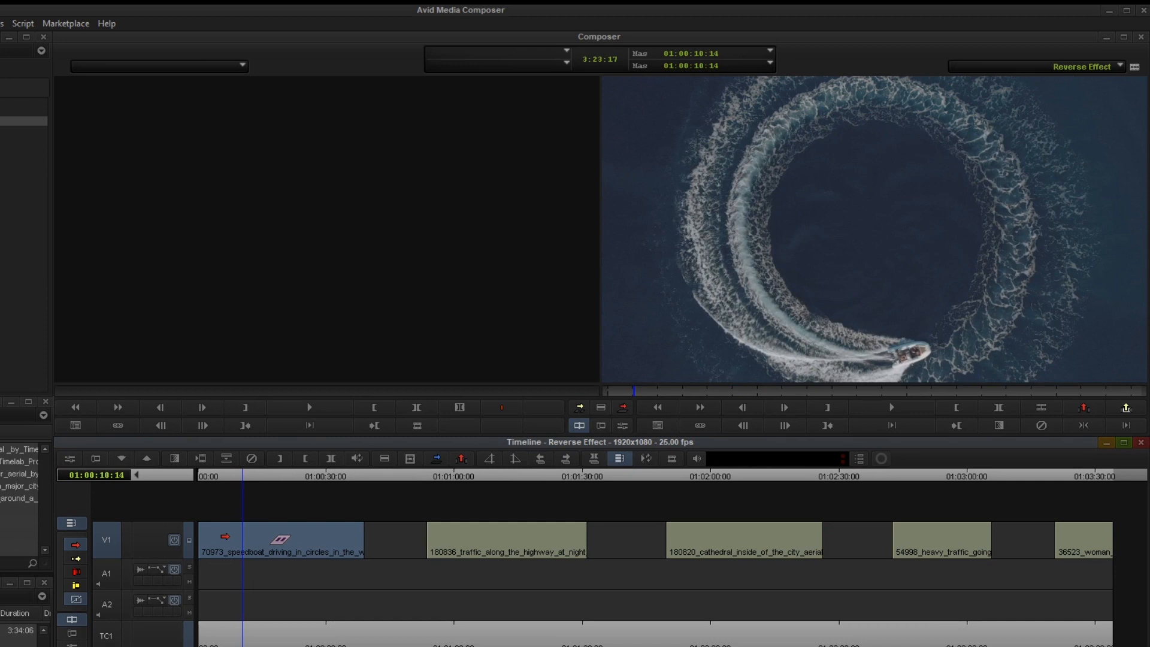
click(70, 458)
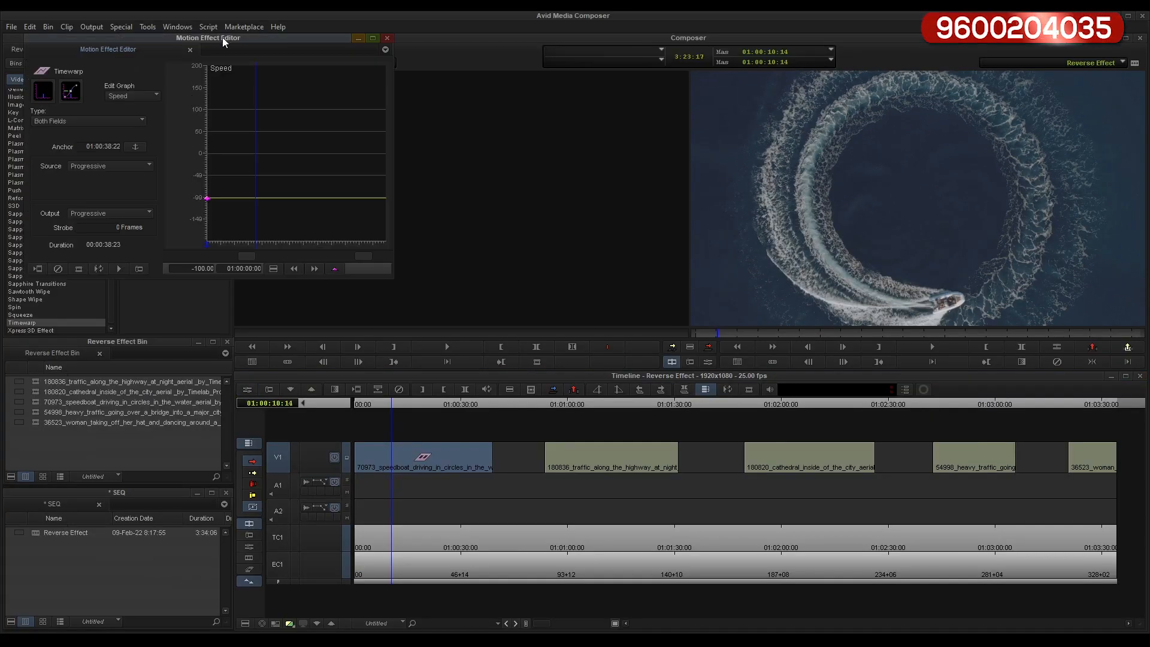
drag(222, 38, 249, 160)
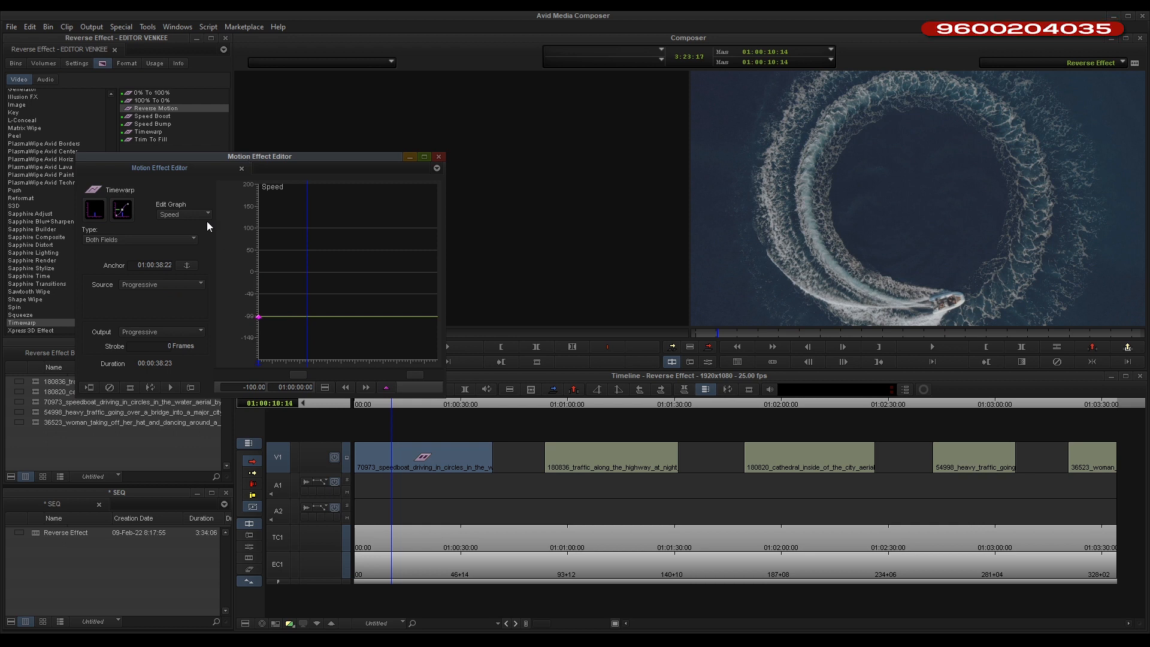
drag(393, 403, 367, 430)
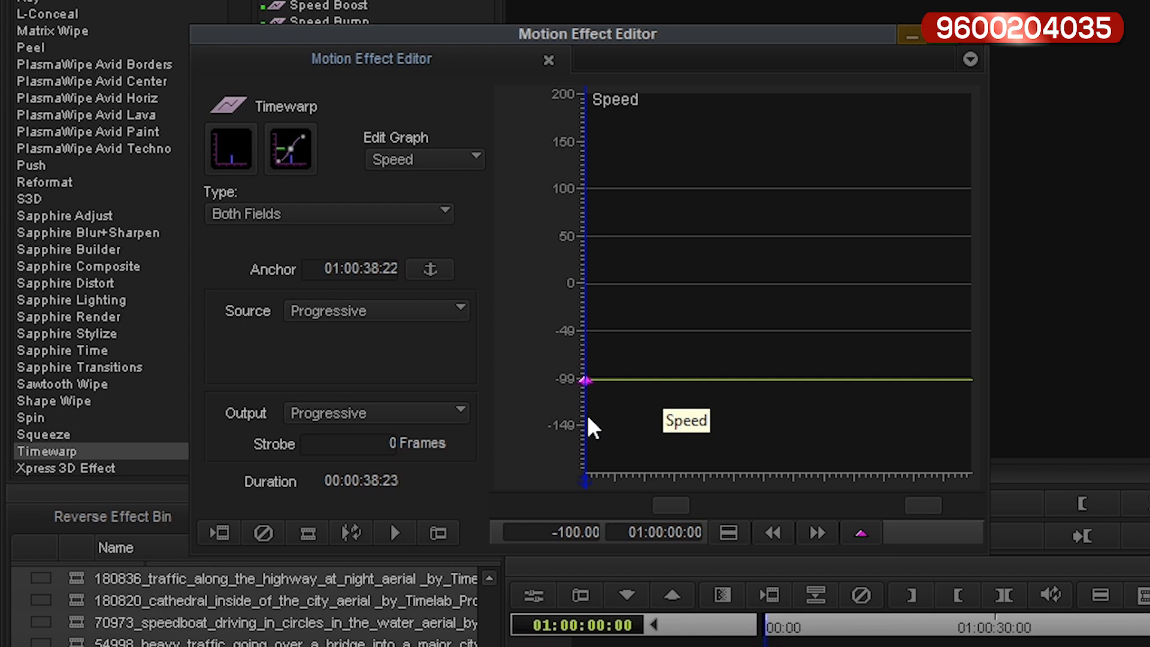
- Add two keyframes to the speedboat clip's speed graph, at about 01:00:13:02 and 01:00:19:17
click(608, 423)
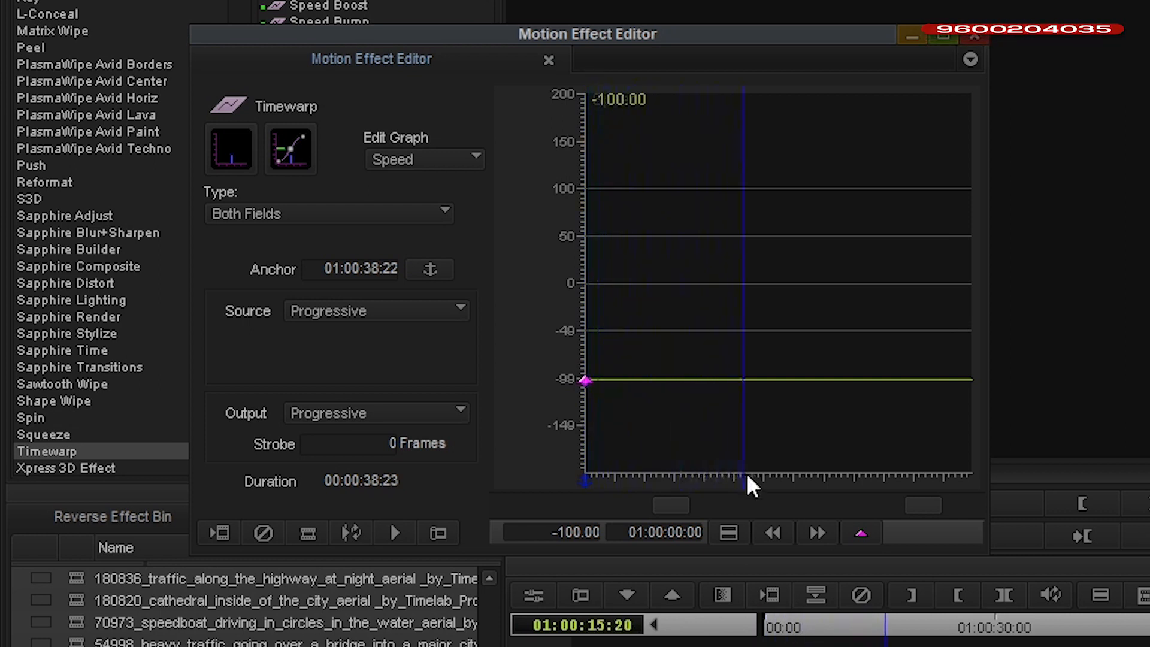
drag(803, 498, 763, 487)
click(861, 533)
click(861, 533)
- Raise the middle speed keyframe to about 114, return the playhead to the clip's start and close the Motion Effect Editor
click(607, 478)
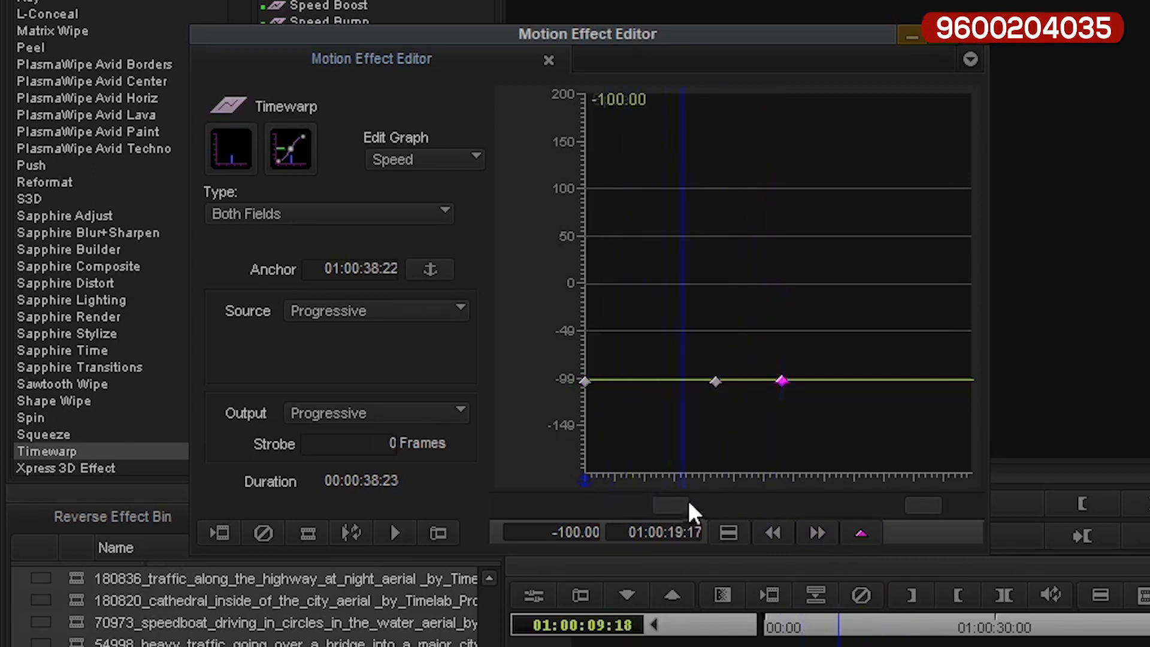
drag(712, 508, 712, 501)
drag(716, 383, 730, 180)
drag(741, 300, 587, 340)
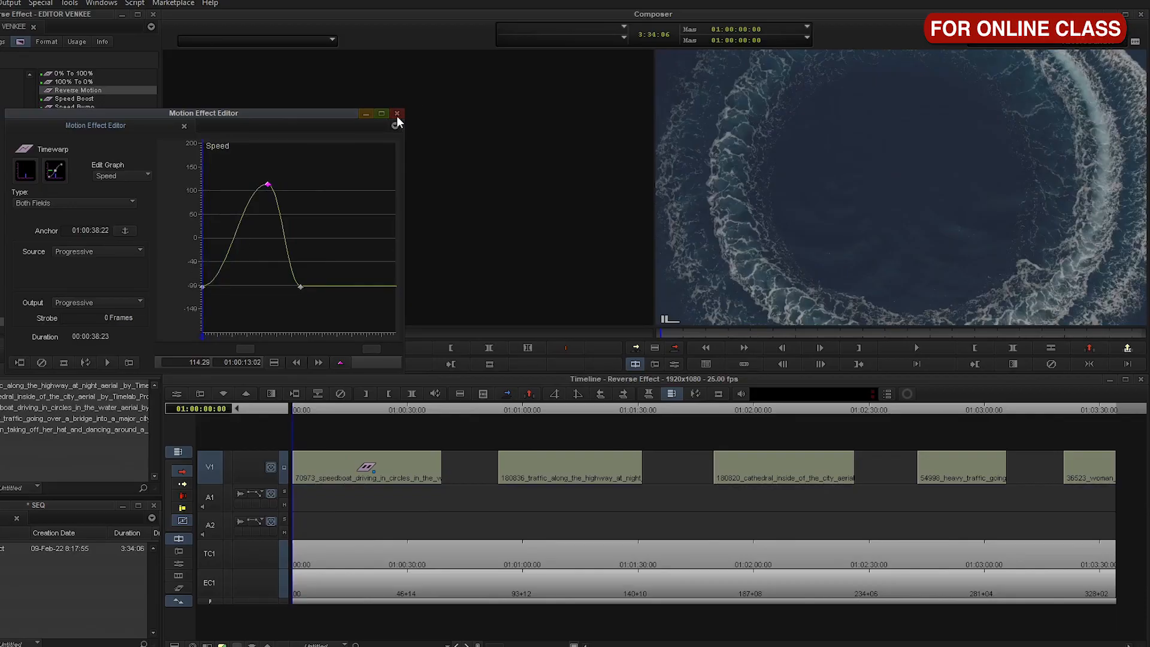
click(397, 114)
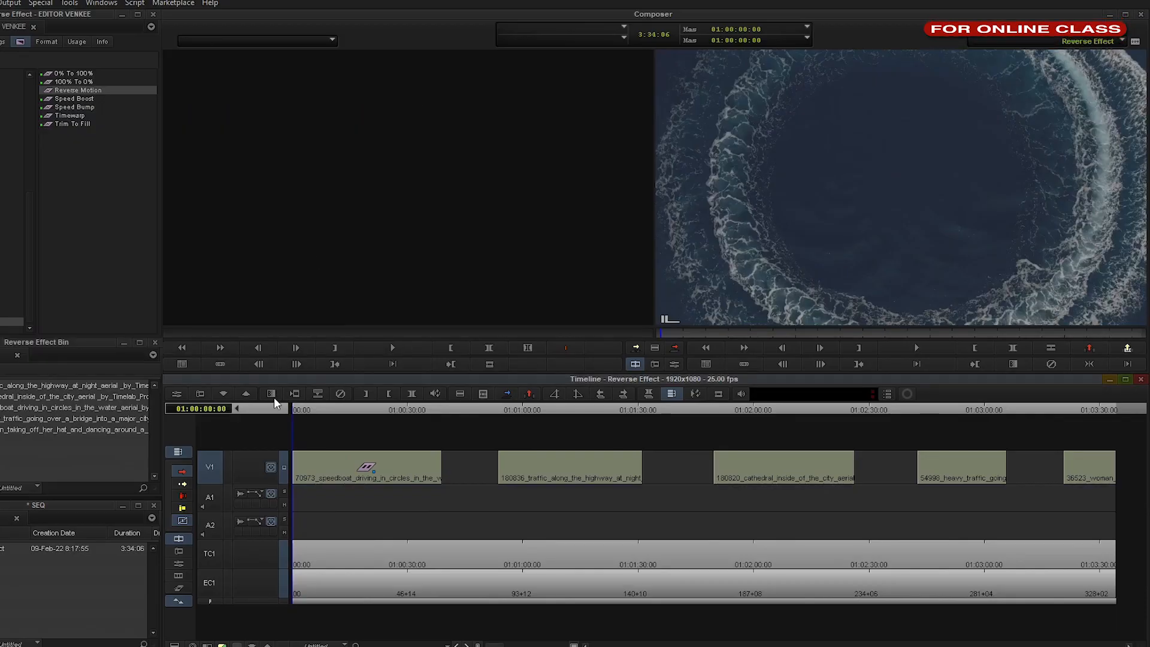
- Mark the speedboat clip again and render its adjusted timewarp between the in and out points to the C: drive
click(303, 460)
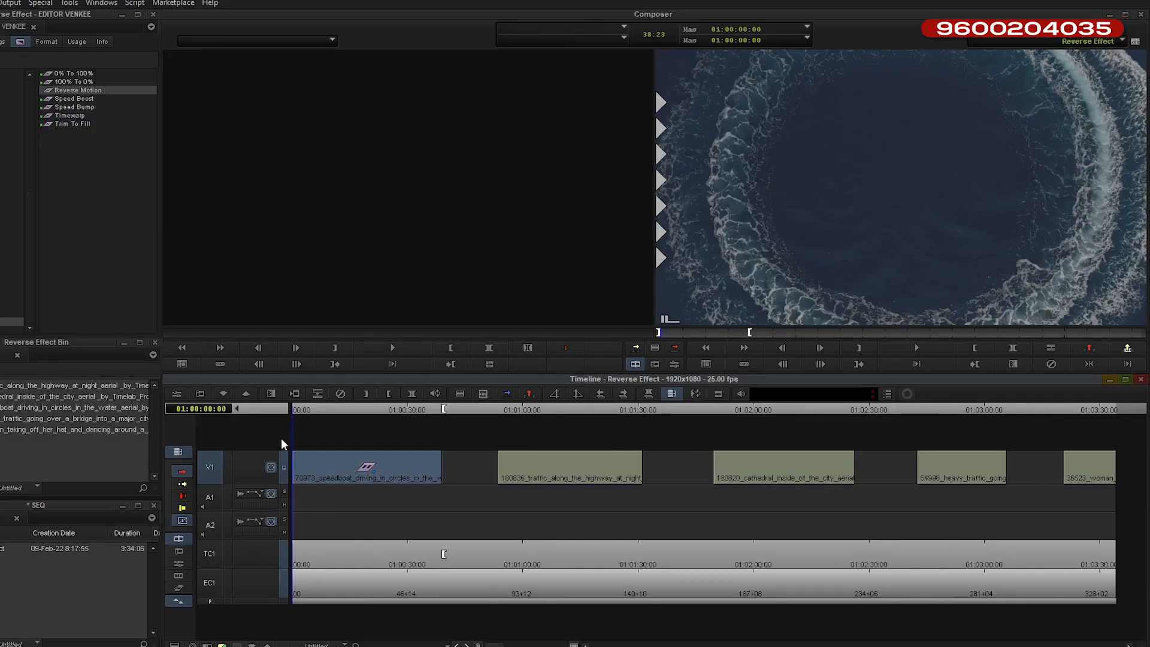
right_click(306, 460)
click(350, 178)
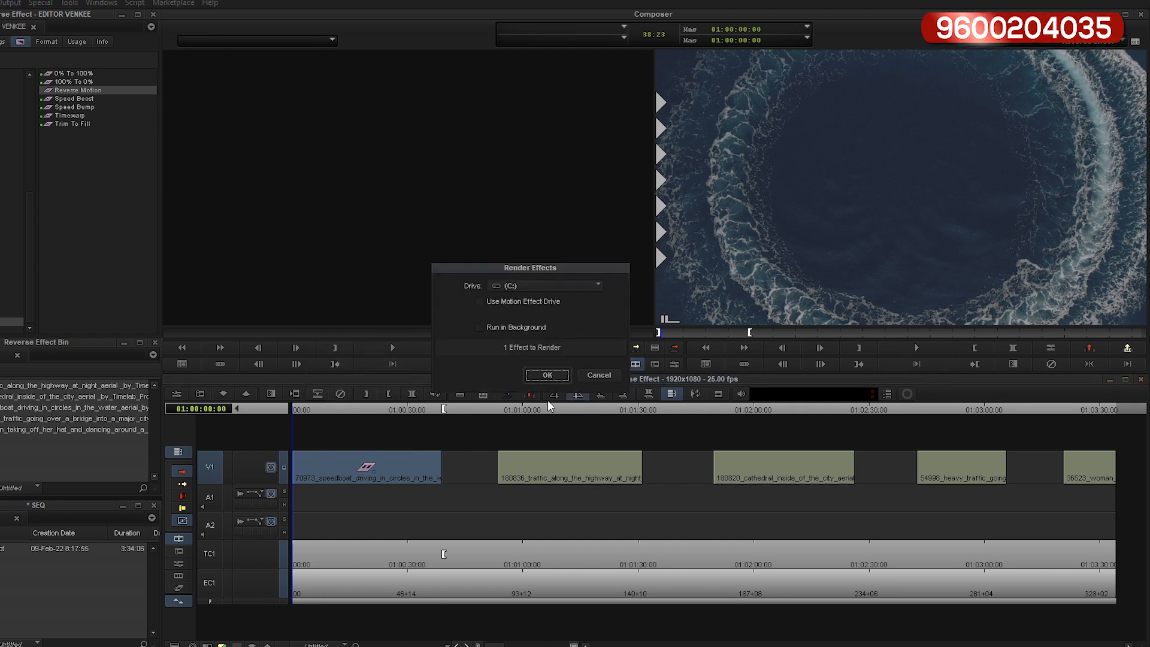
click(547, 375)
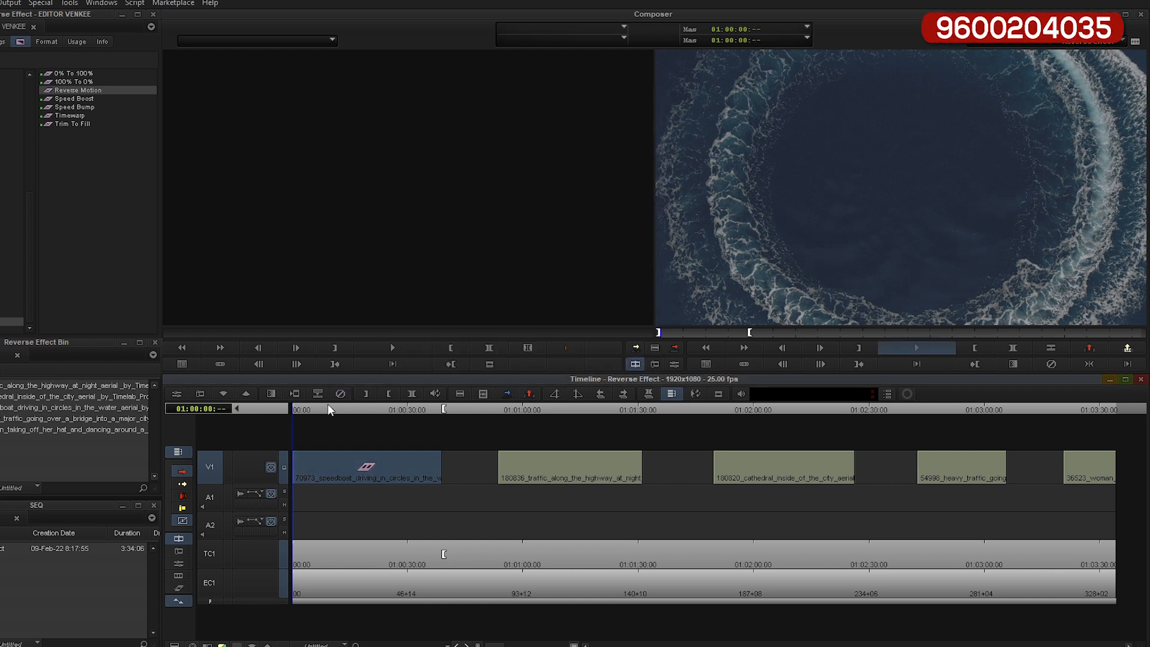
- Play the newly rendered clip, reopen the Motion Effect Editor and examine the speed curve at its zero crossing and peak
key(space)
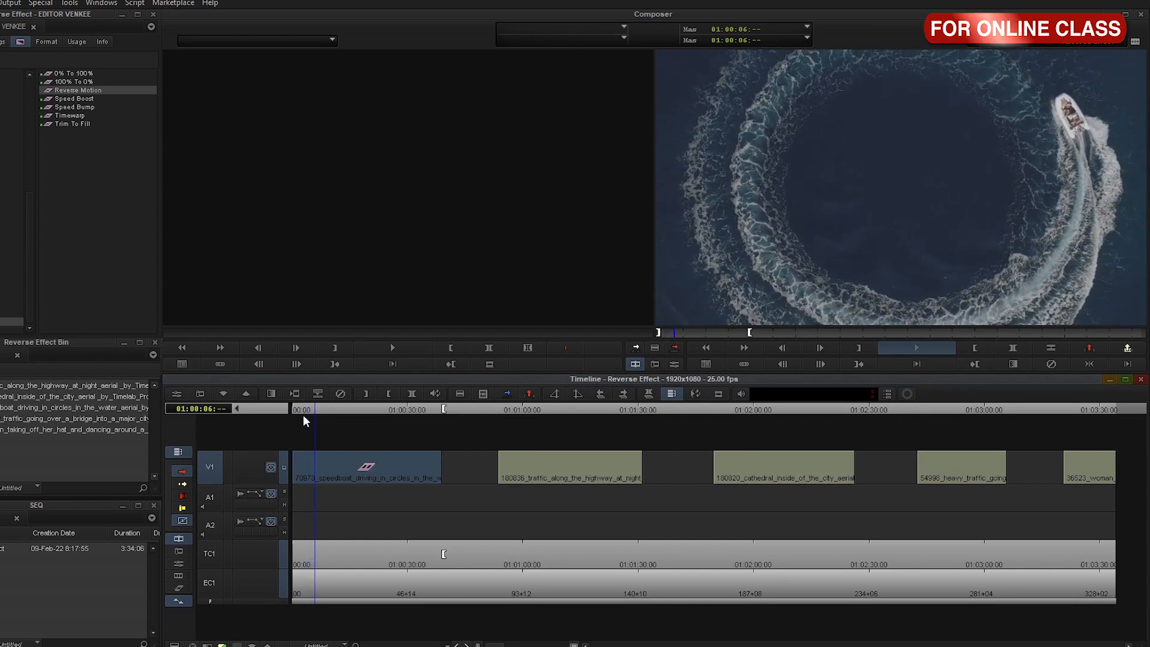
key(space)
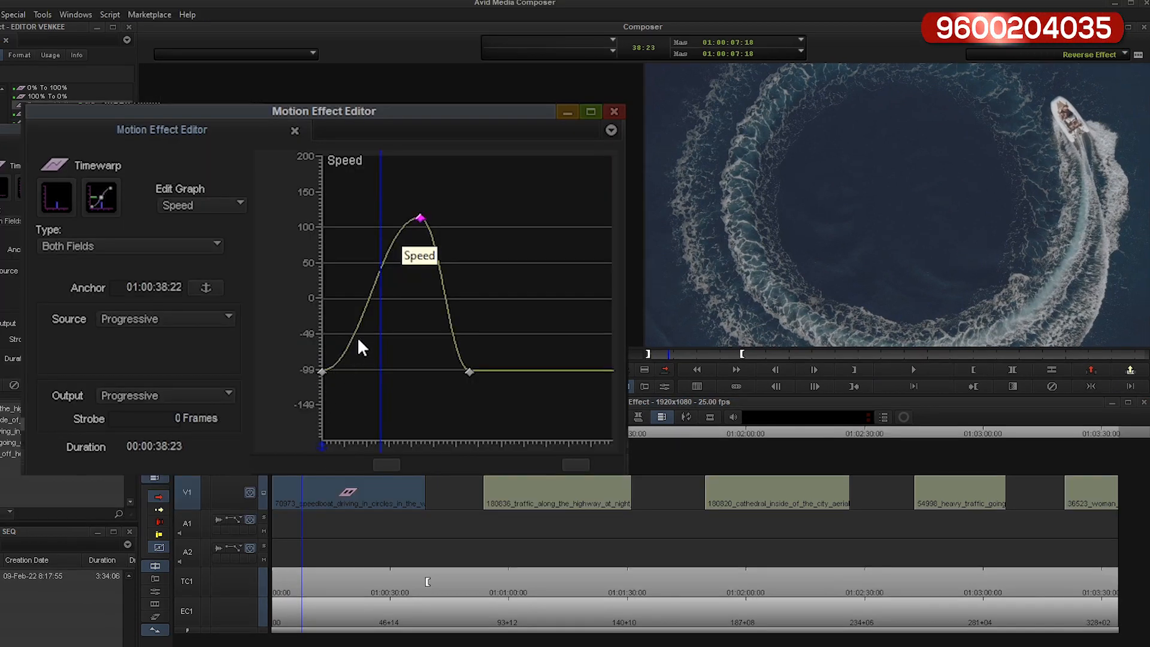
click(367, 308)
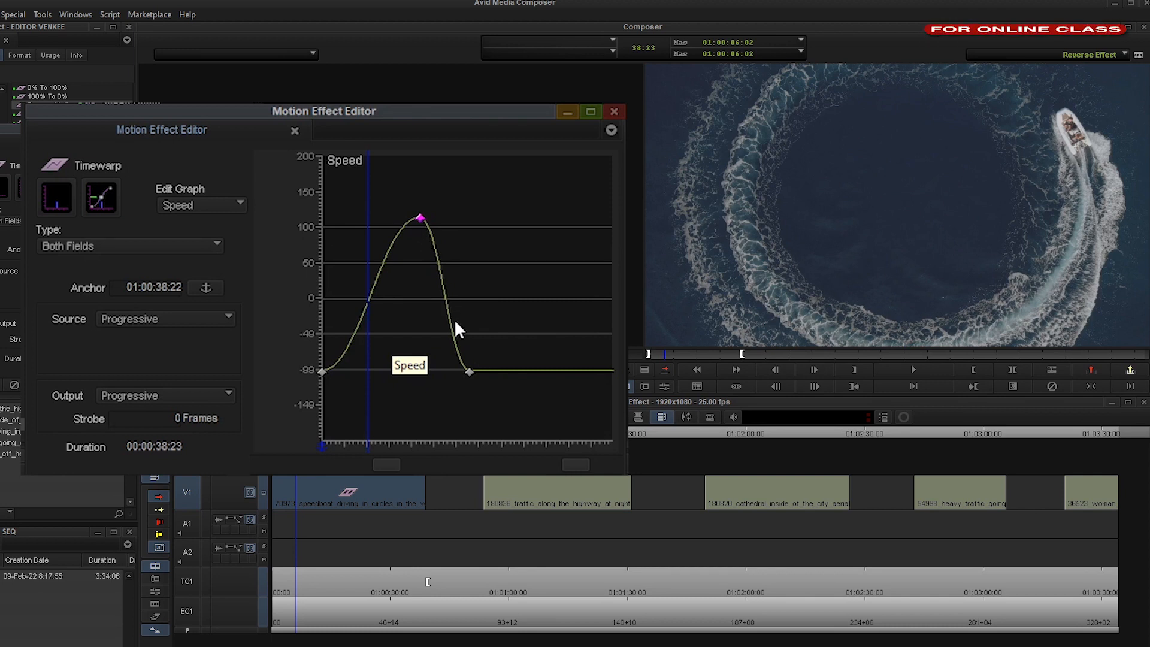
drag(366, 335, 417, 414)
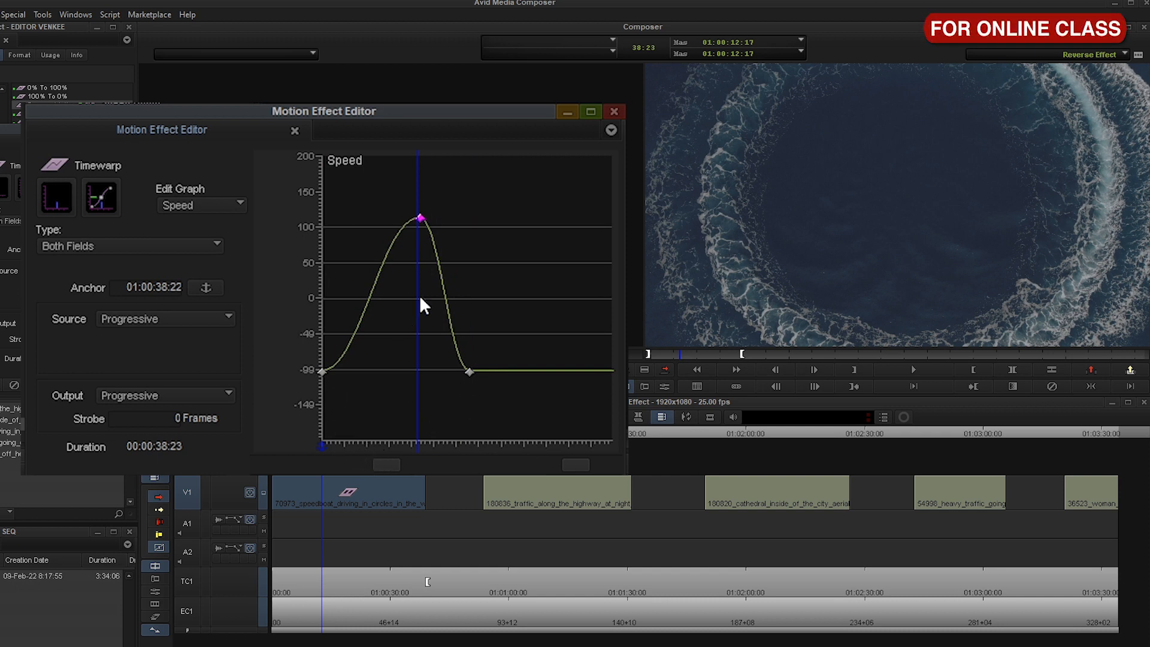
- Lower the middle speed keyframe to about 50, check the curve around it and close the Motion Effect Editor
click(421, 223)
drag(421, 223, 403, 266)
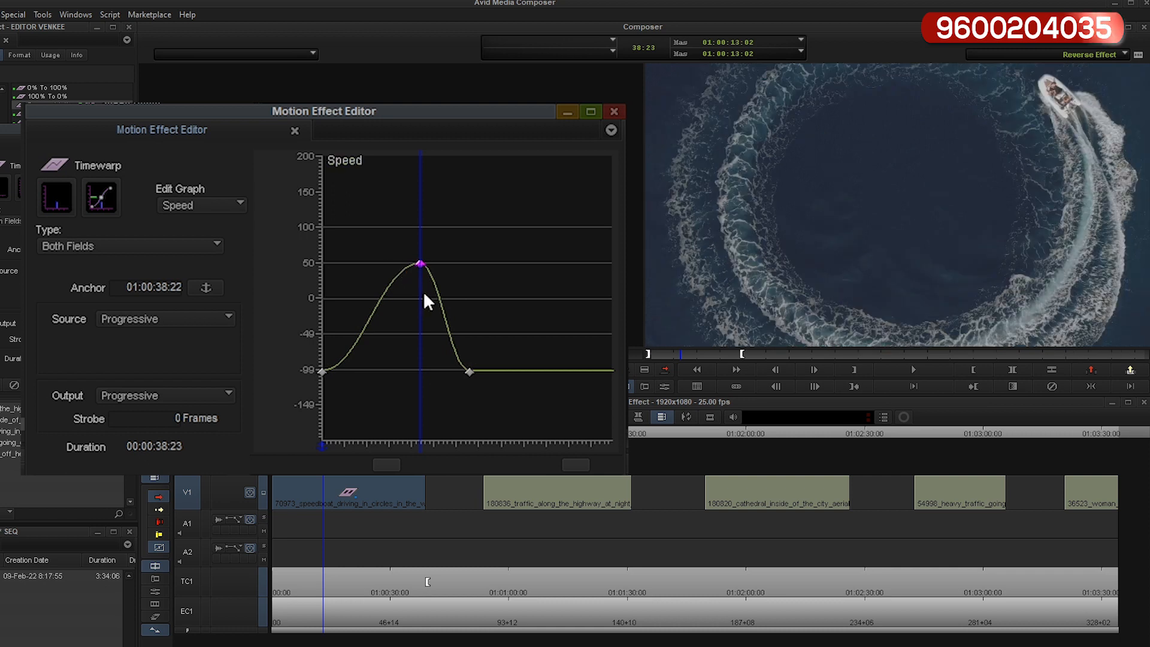
drag(419, 306, 445, 305)
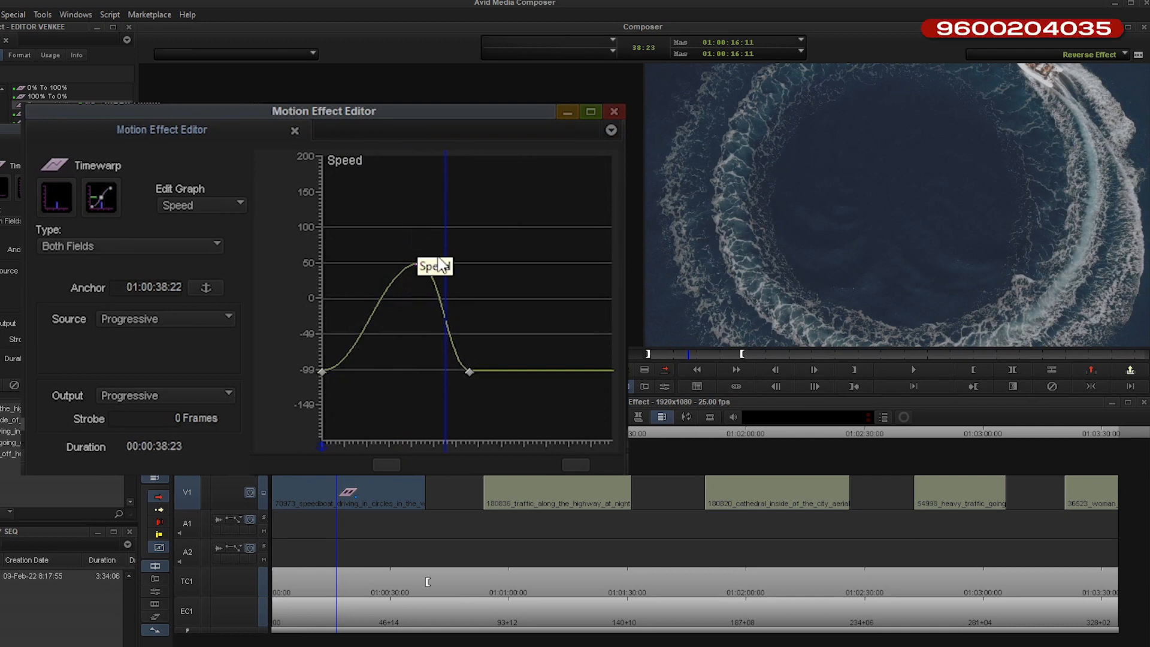
click(420, 264)
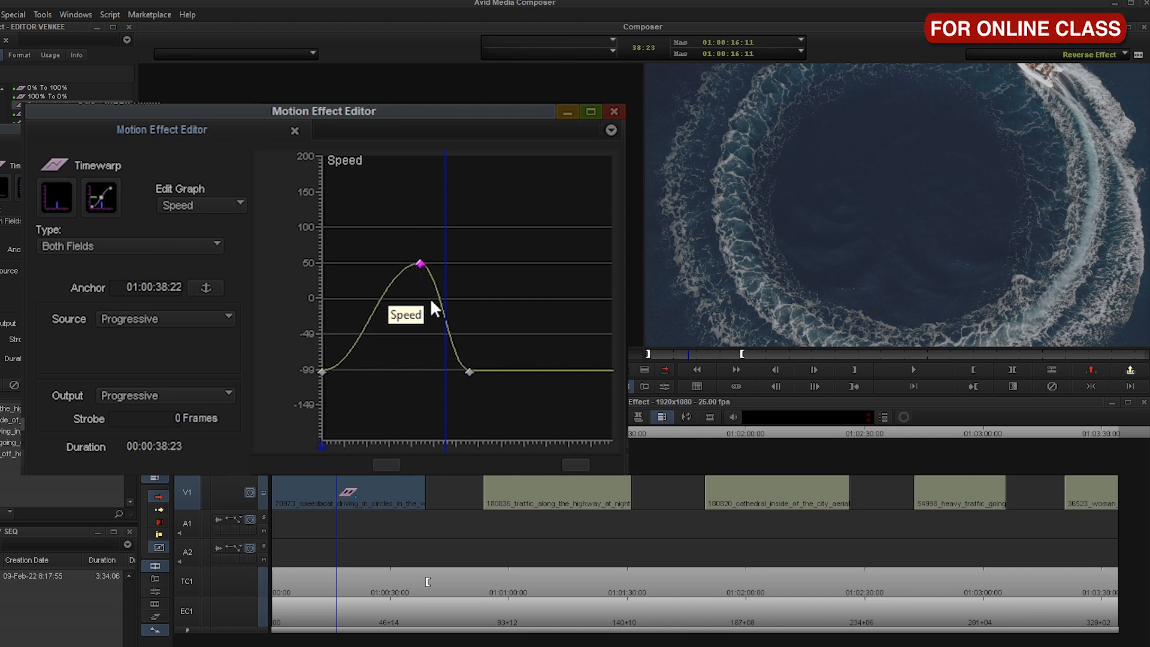
drag(425, 276, 421, 312)
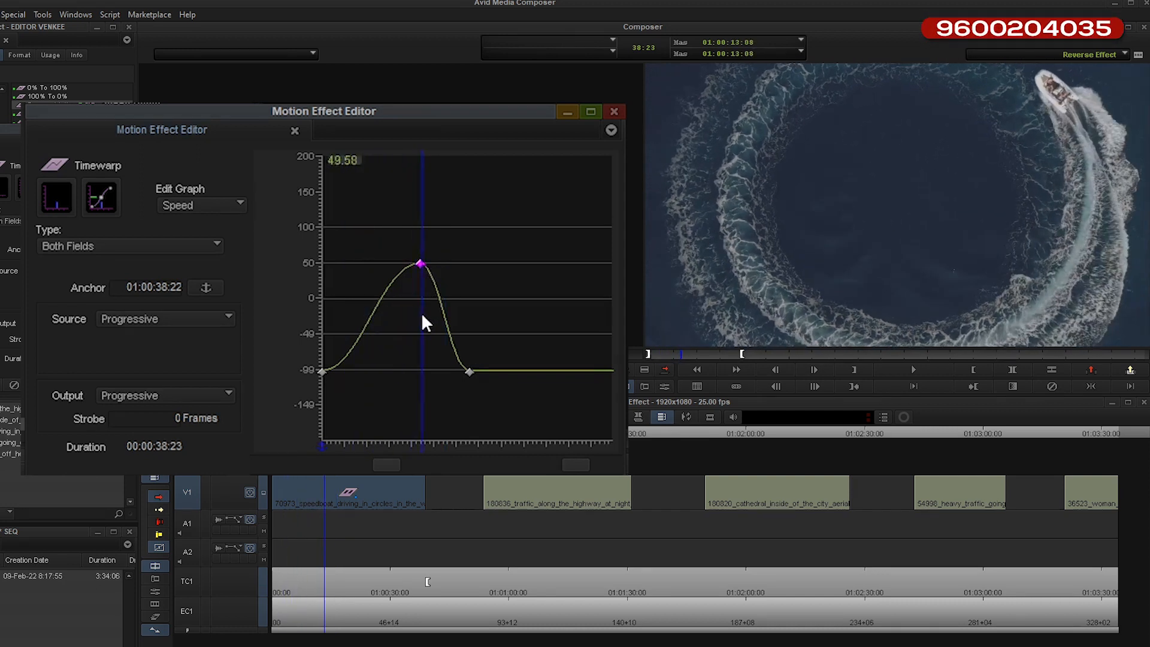
click(614, 111)
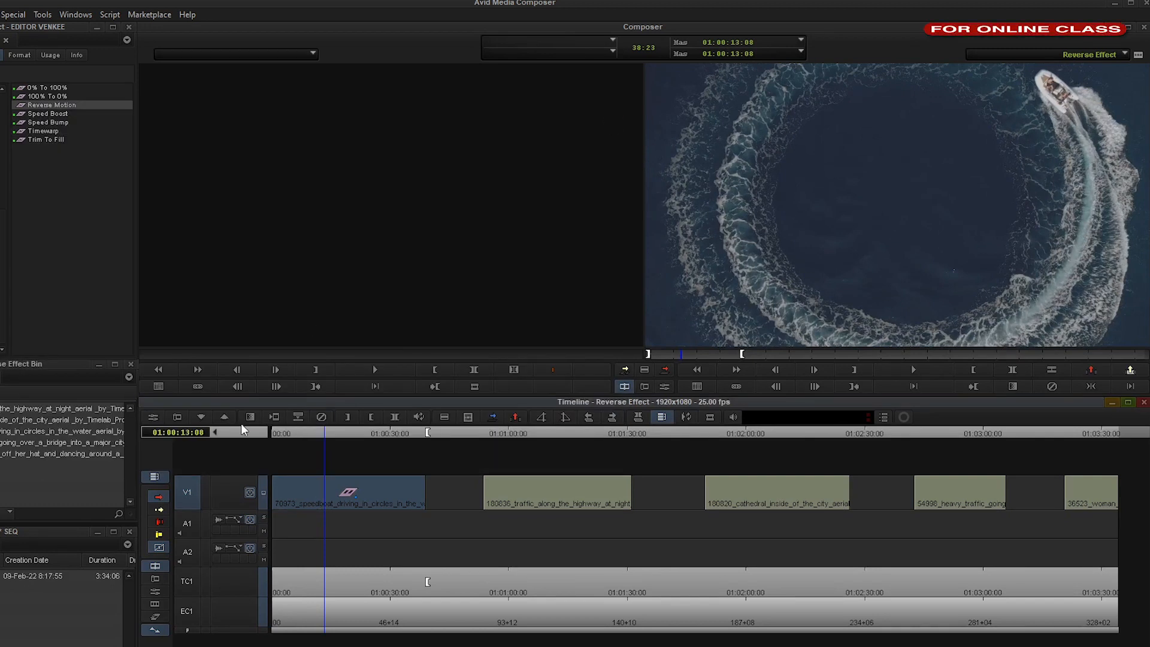
- Render the speedboat clip's adjusted timewarp between the in and out points to the C: drive
right_click(325, 485)
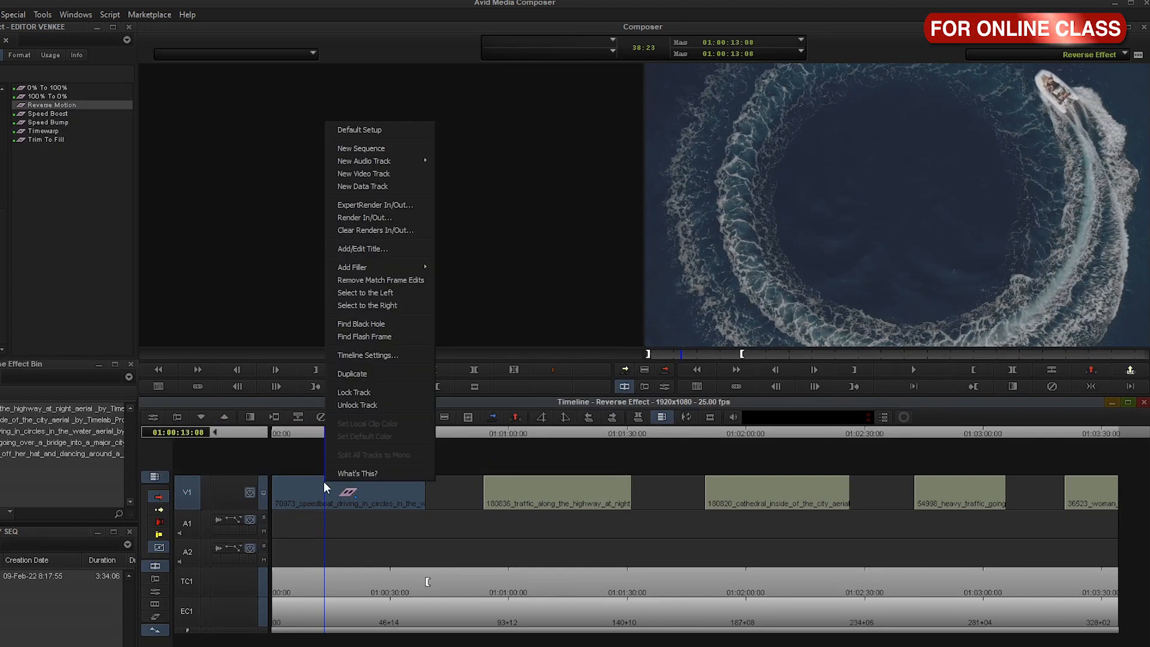
click(397, 224)
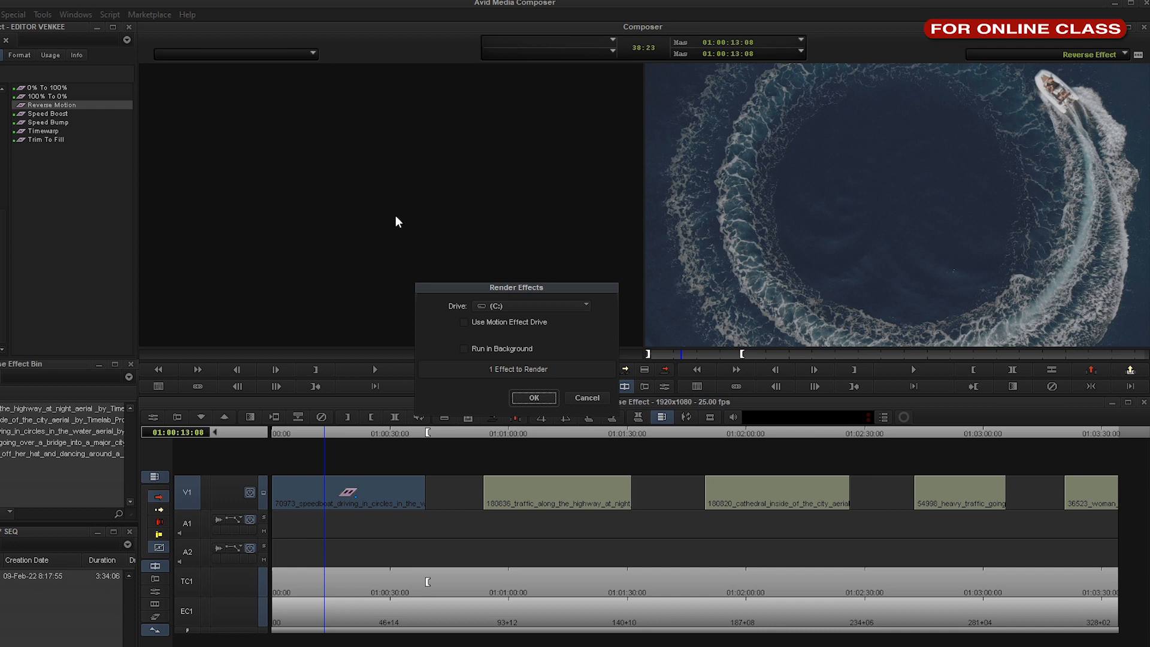
click(520, 397)
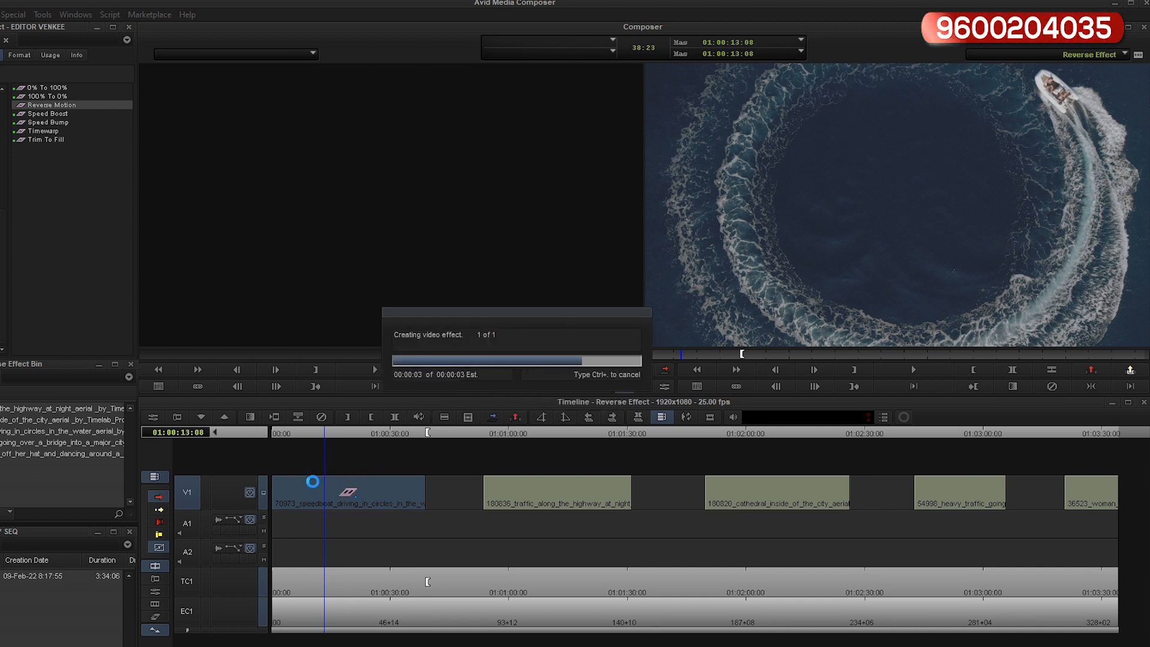
- Play the rendered clip from its start, pausing to compare the playhead with the speed curve's first zero crossing in the Motion Effect Editor
click(275, 432)
key(space)
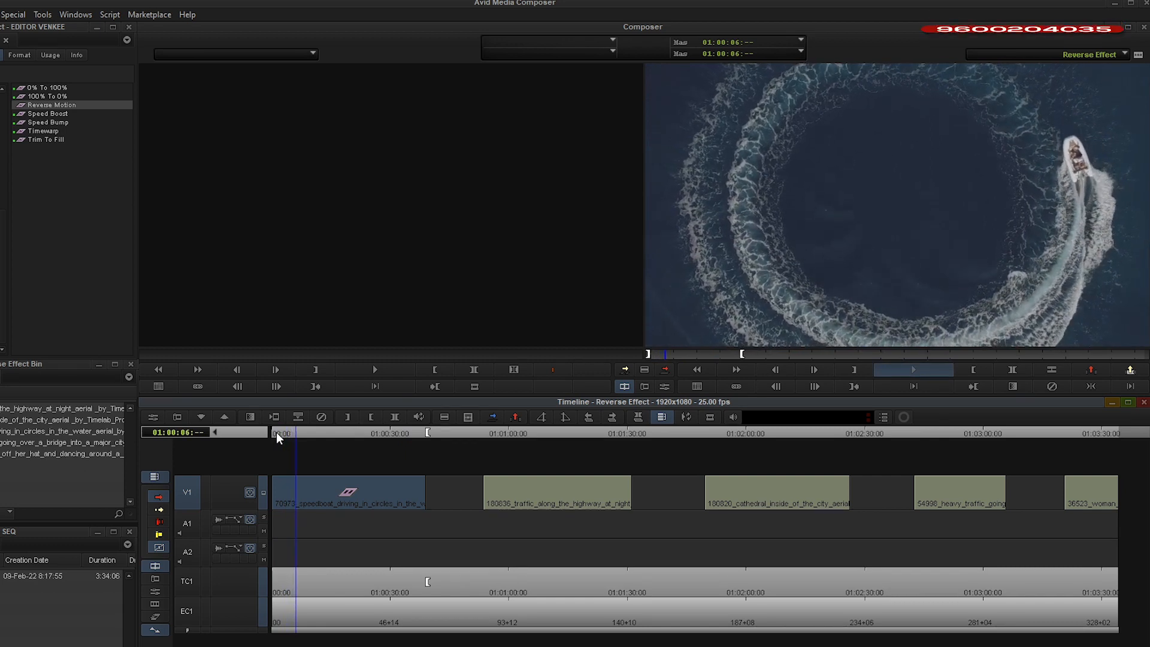
key(space)
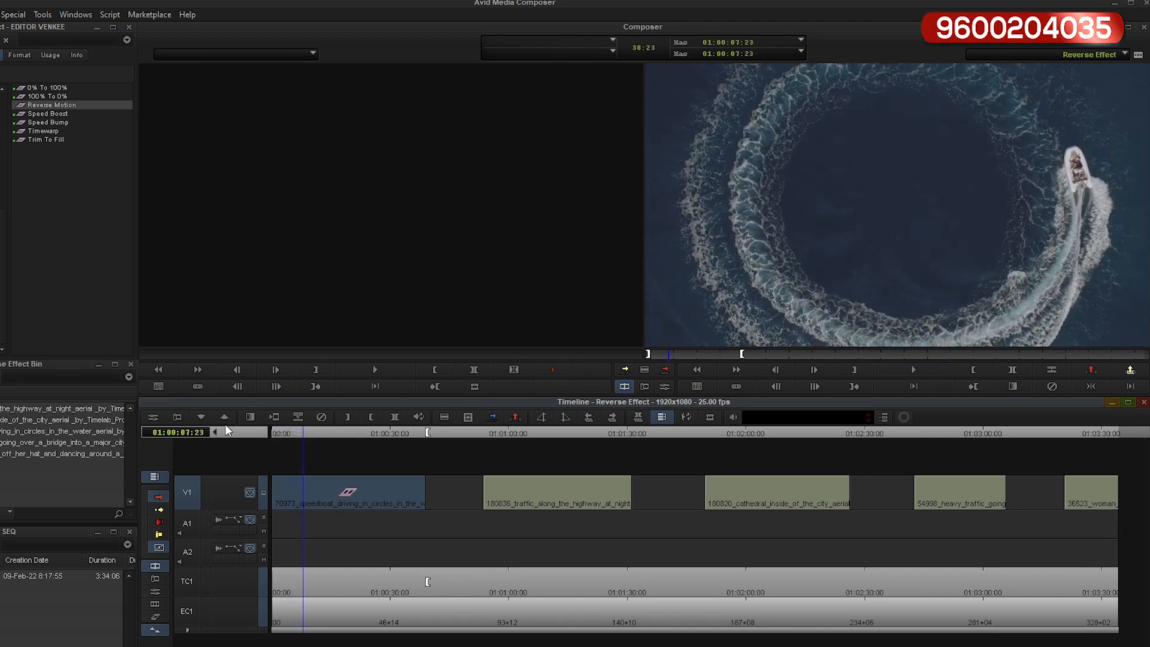
click(153, 418)
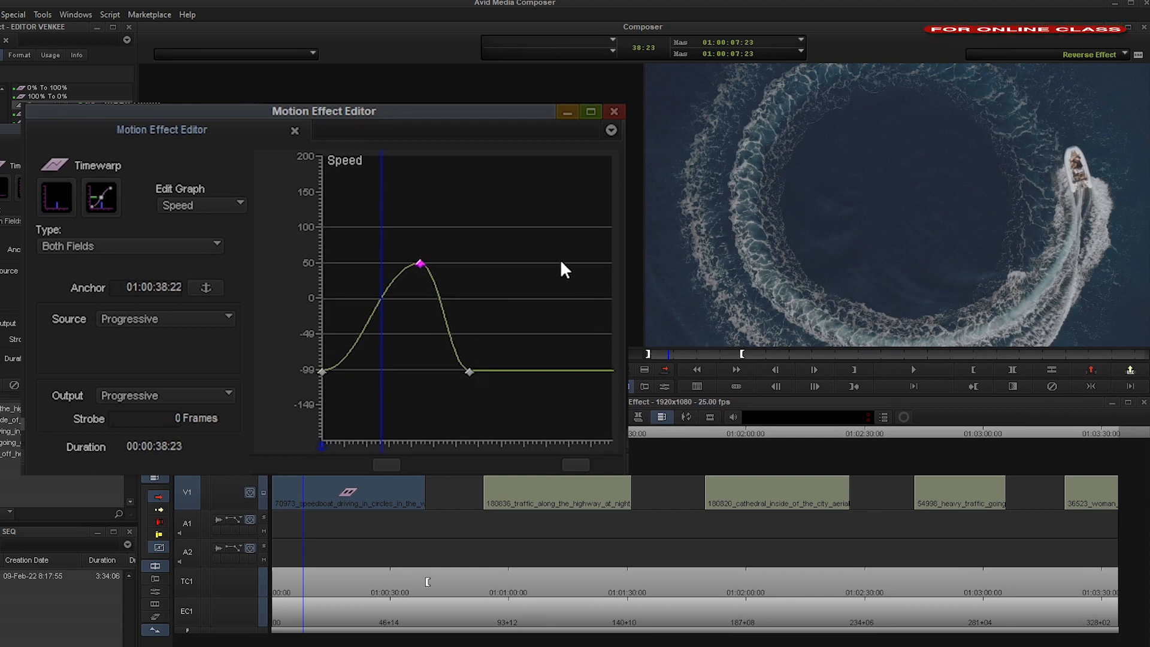
click(614, 112)
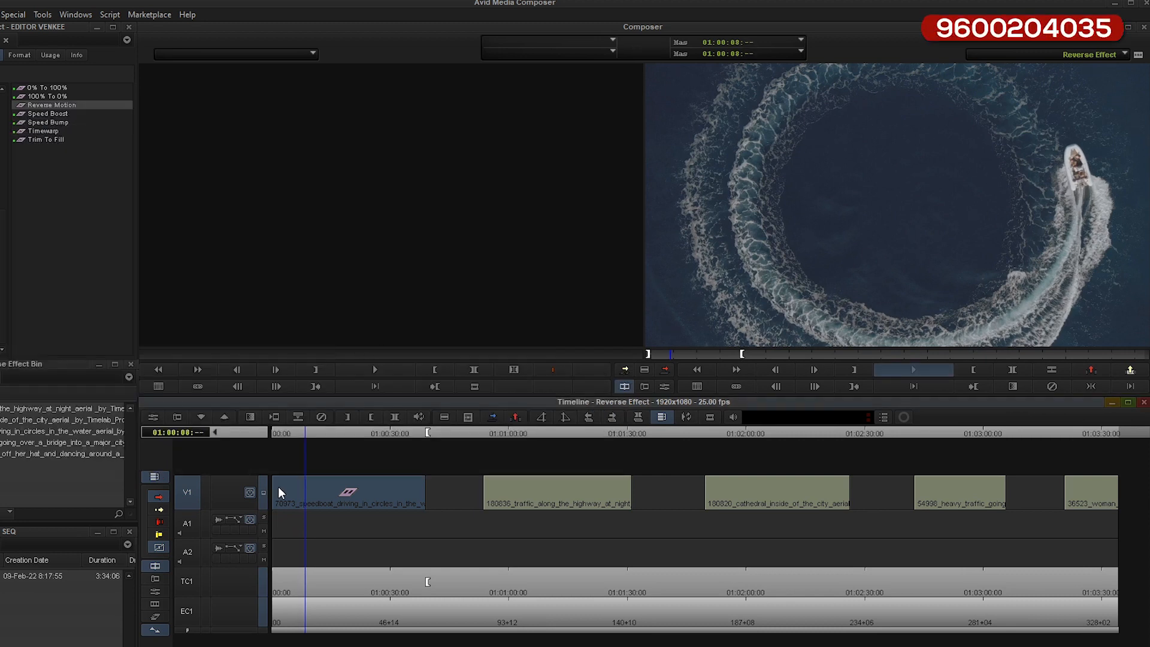
key(space)
click(157, 421)
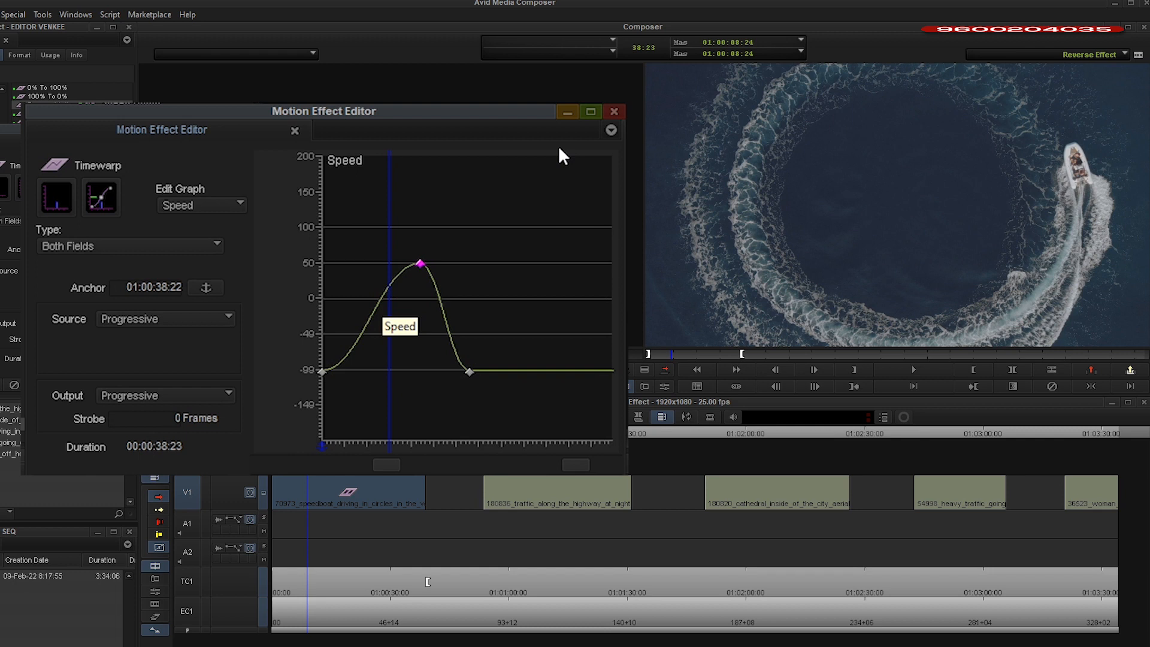
click(614, 112)
click(157, 420)
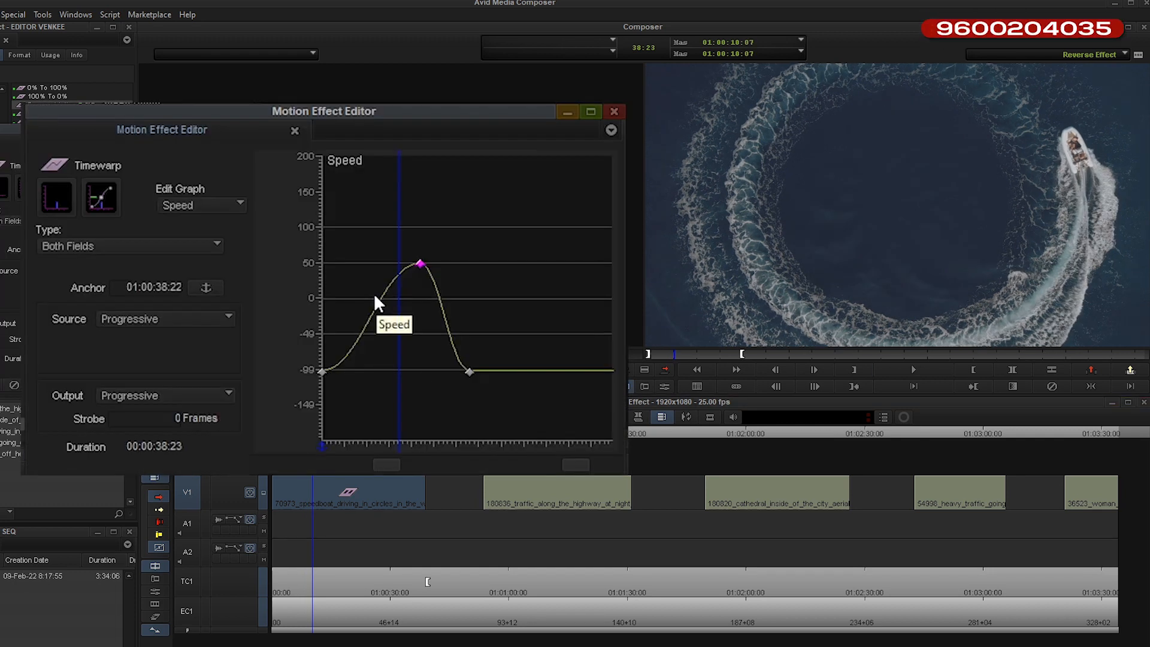
- Play the clip in short stretches over the middle keyframe and examine the speed curve's fall through zero to the last keyframe
key(space)
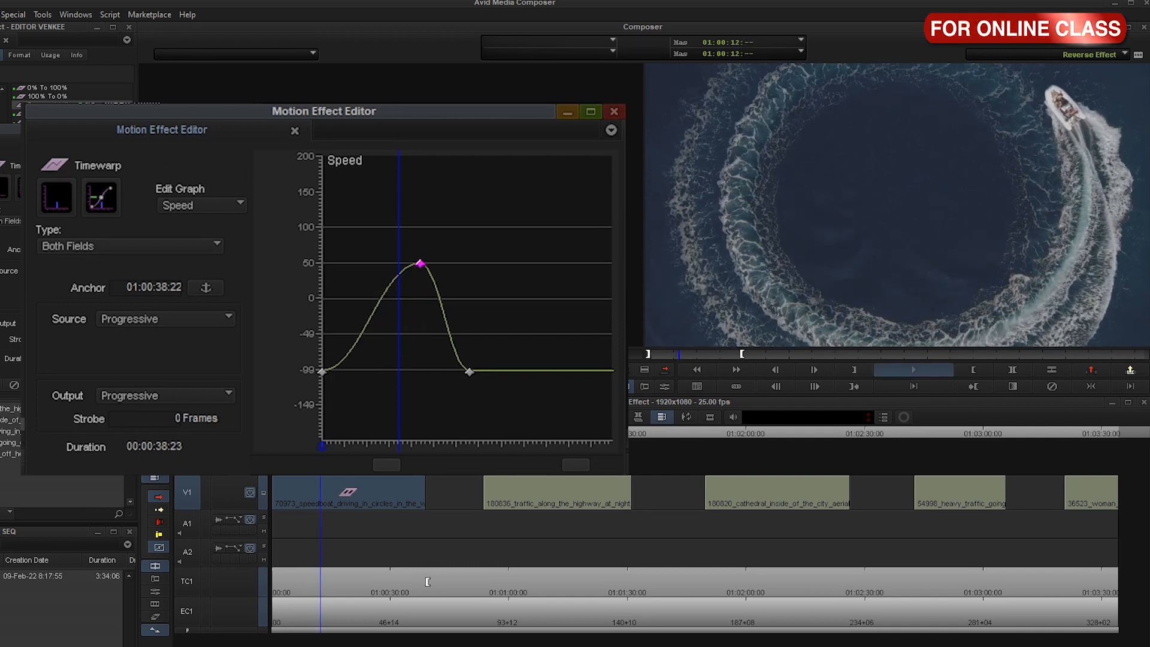
key(space)
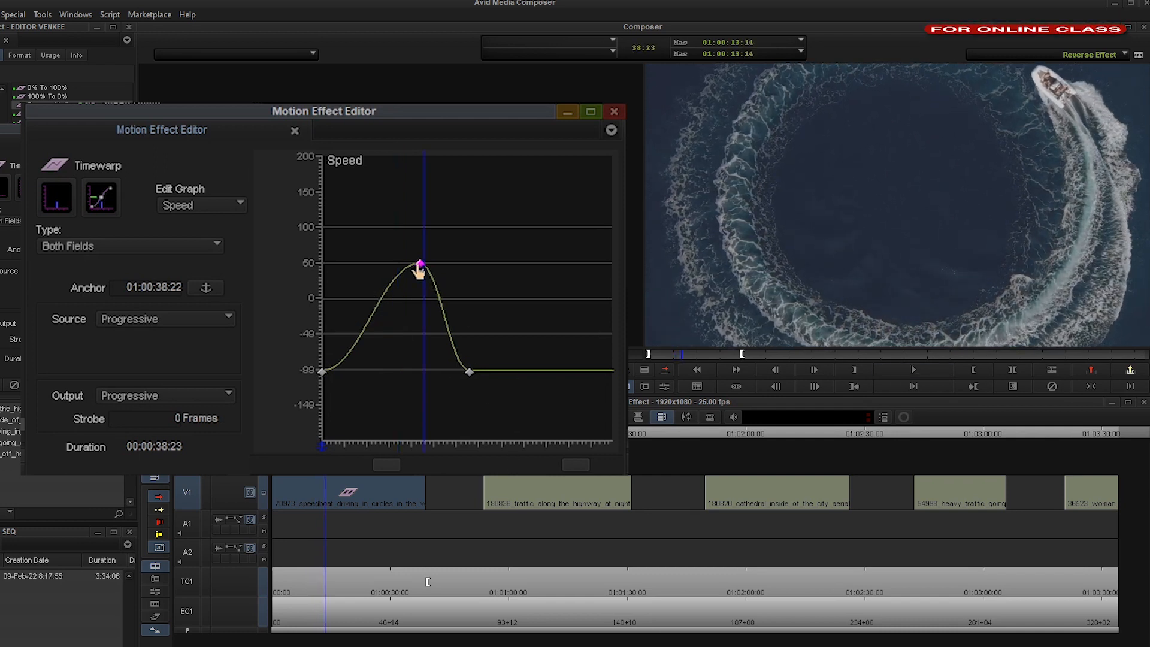
key(space)
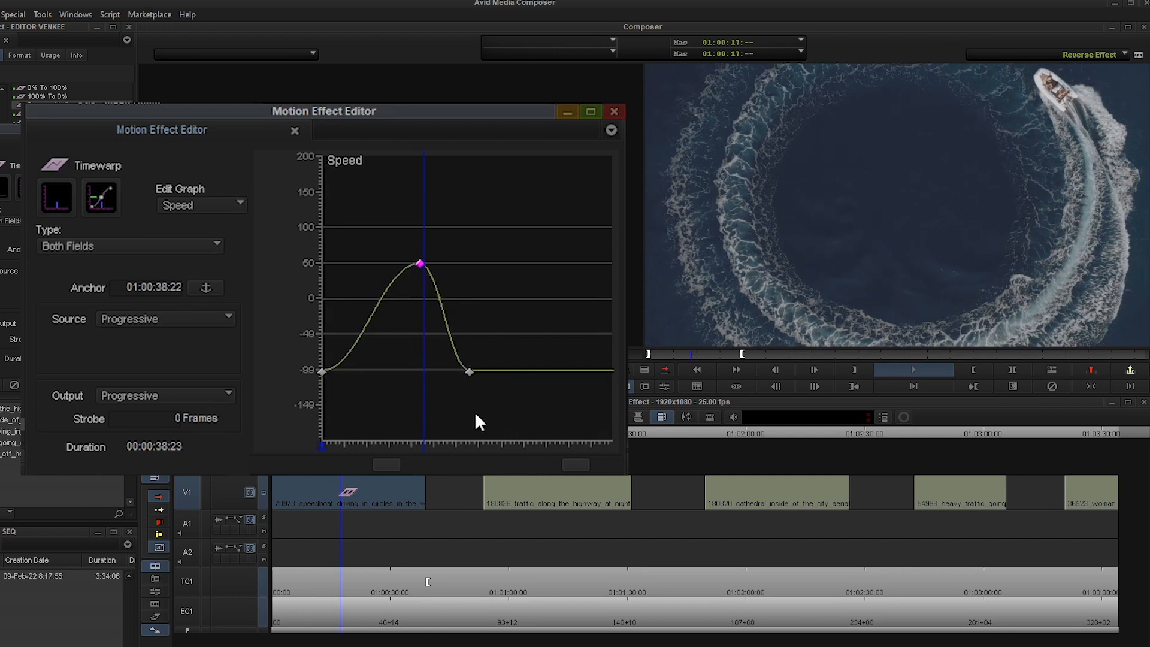
key(space)
drag(442, 289, 440, 303)
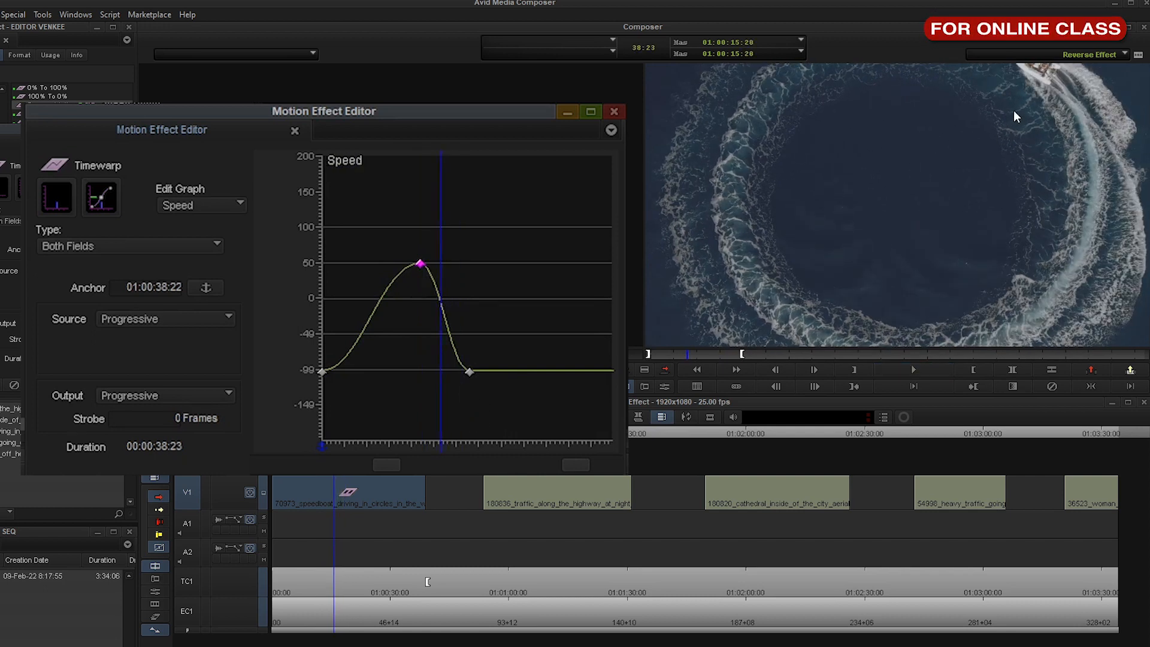
key(space)
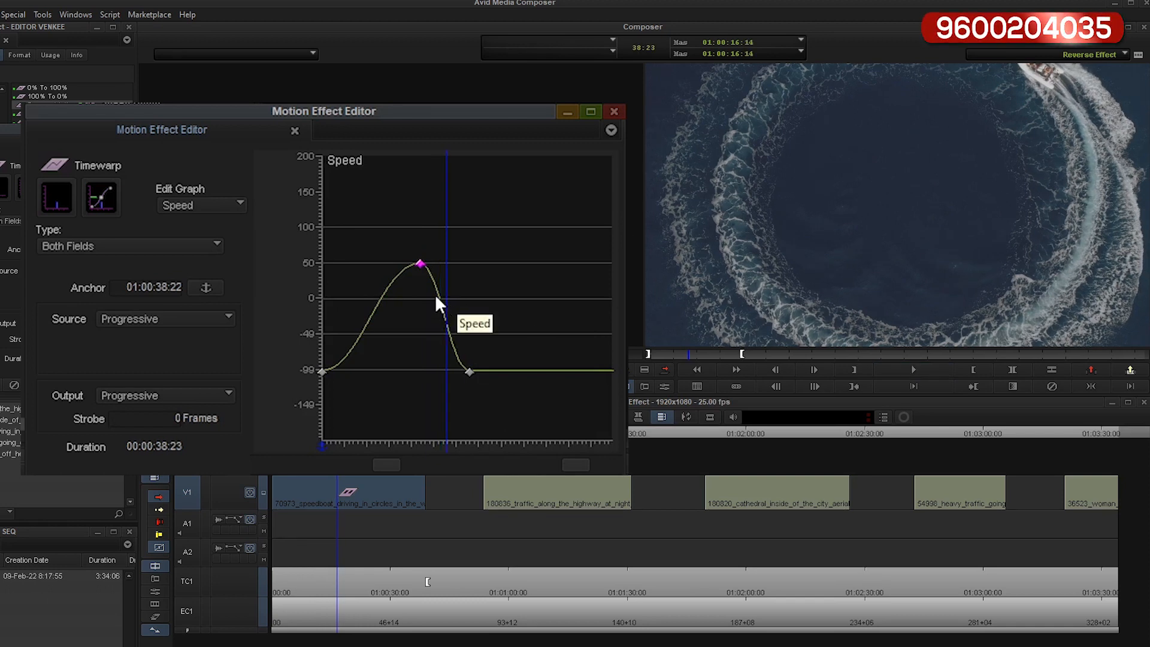
key(space)
key(space)
key(space)
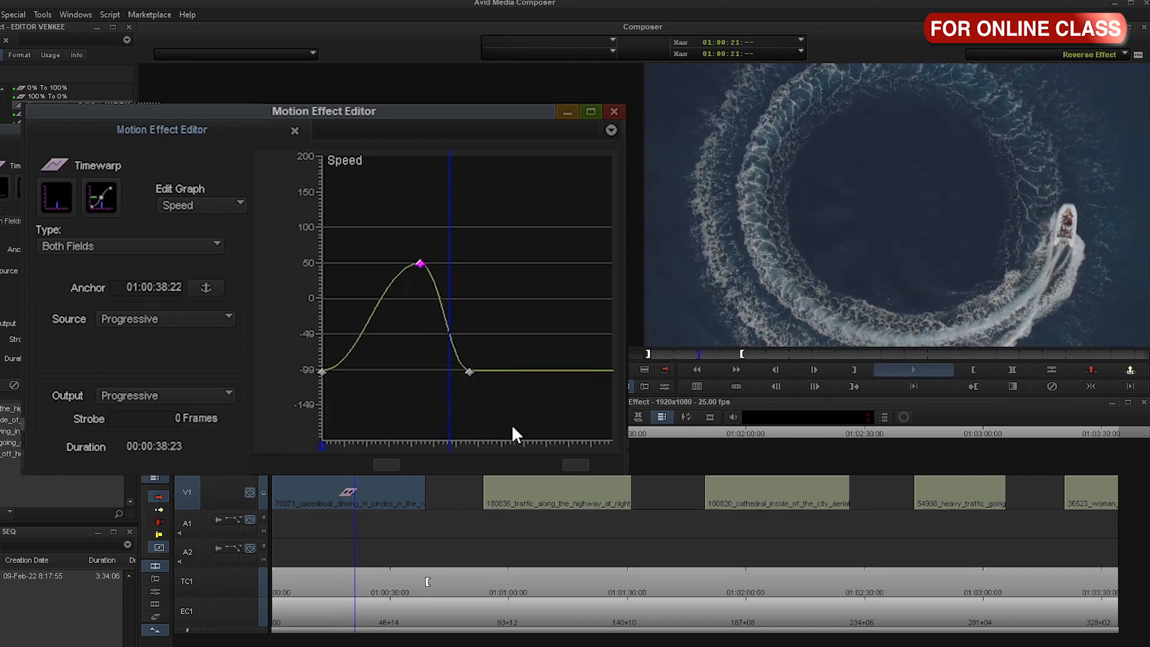
key(space)
- Add two speed keyframes on the flat part of the curve, at 01:00:25:16 and about 32 seconds, and raise the first to 50
drag(461, 442, 422, 460)
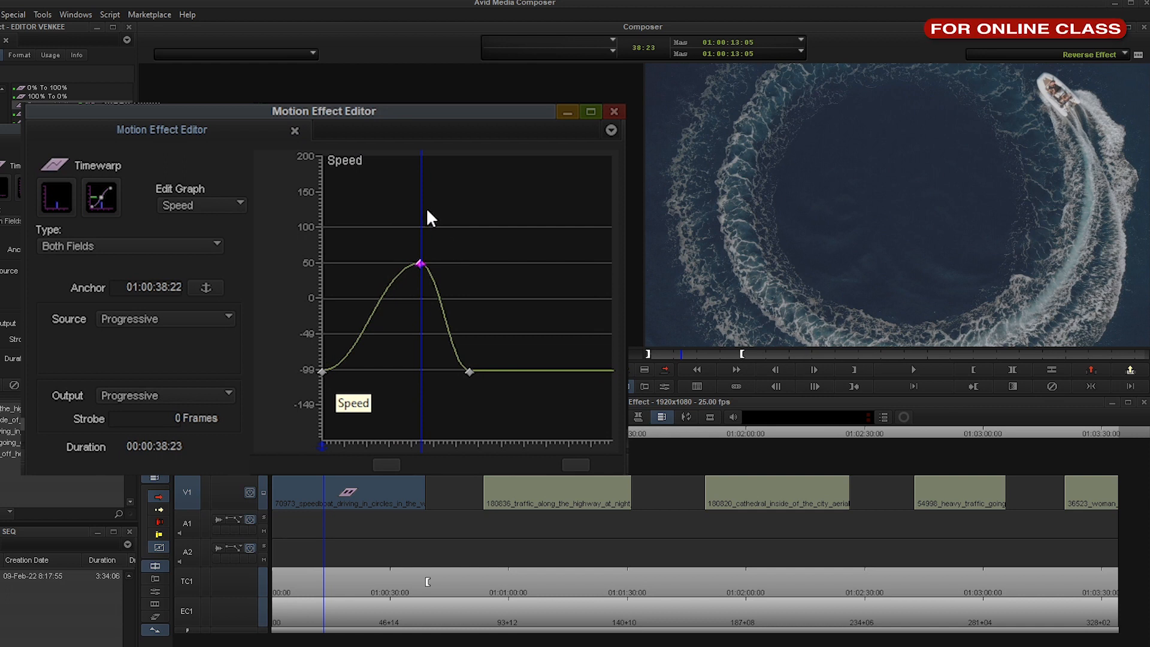
drag(451, 286, 565, 405)
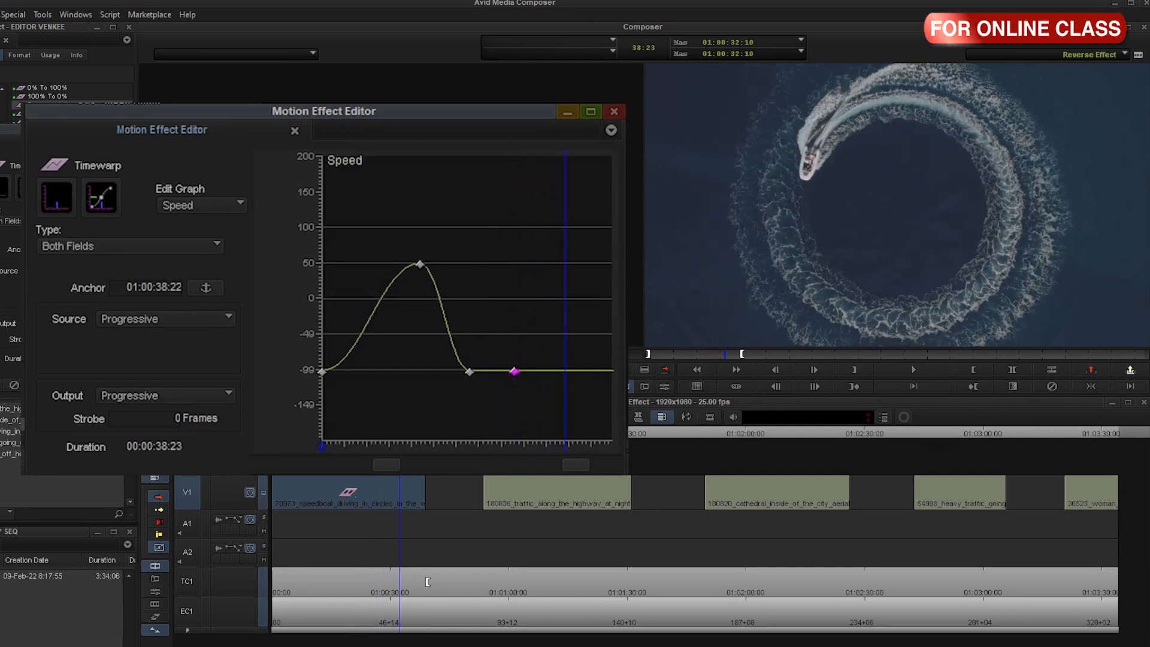
drag(513, 378, 520, 264)
click(480, 329)
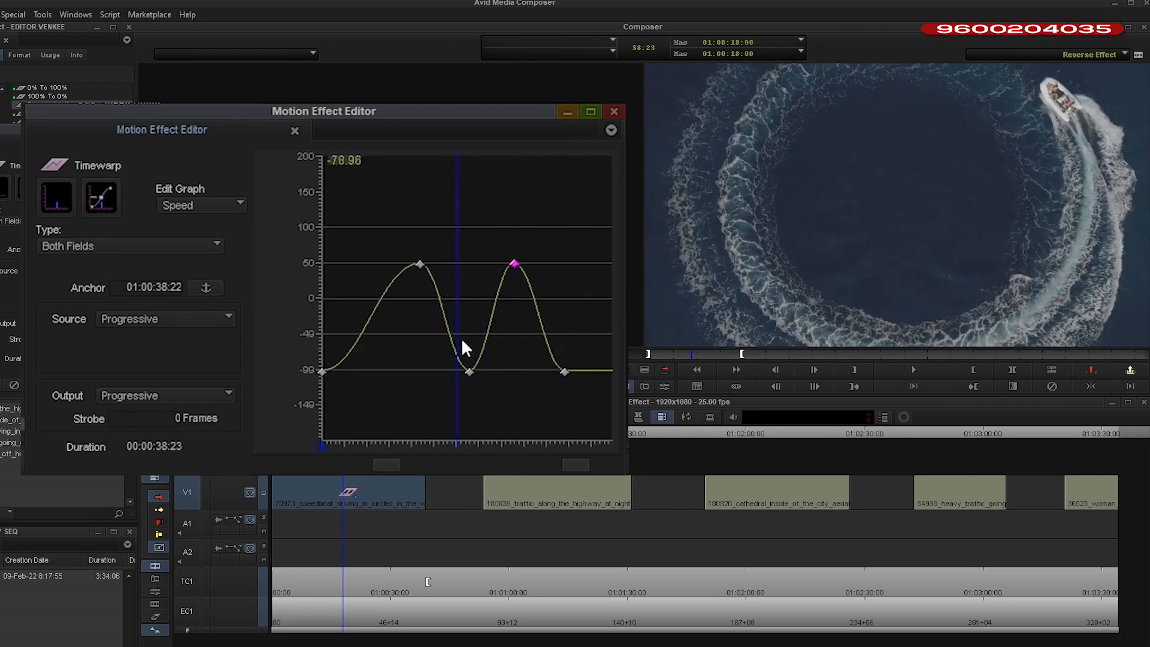
drag(483, 350, 420, 407)
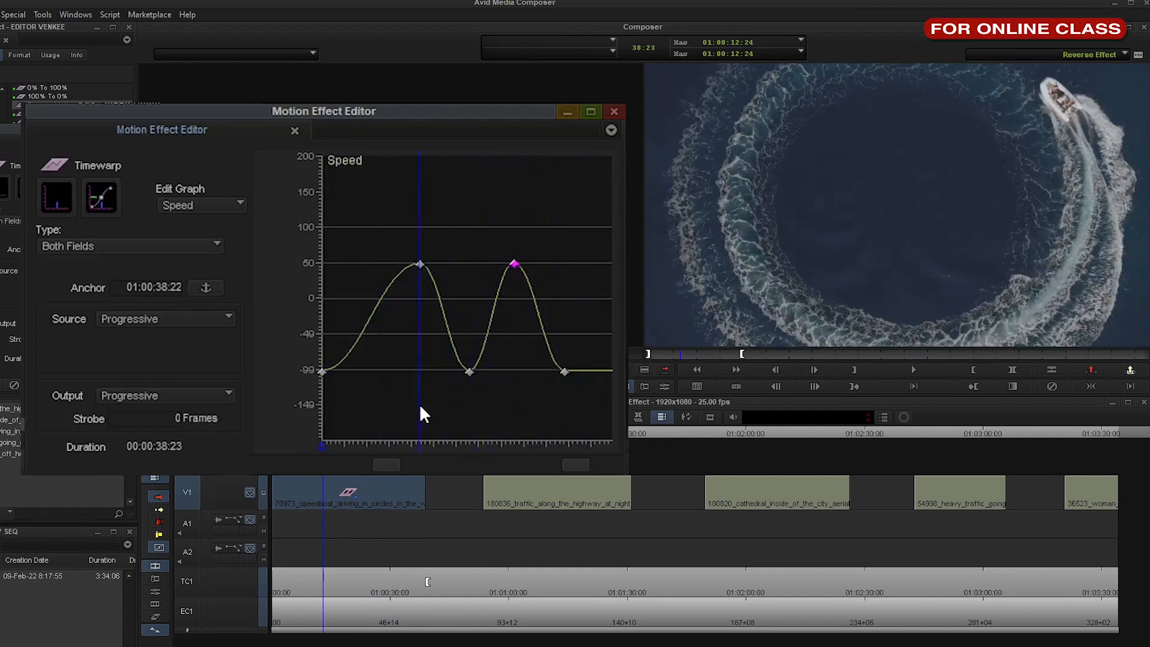
- Close the Motion Effect Editor and render the two-peak timewarp between the in and out points
click(615, 112)
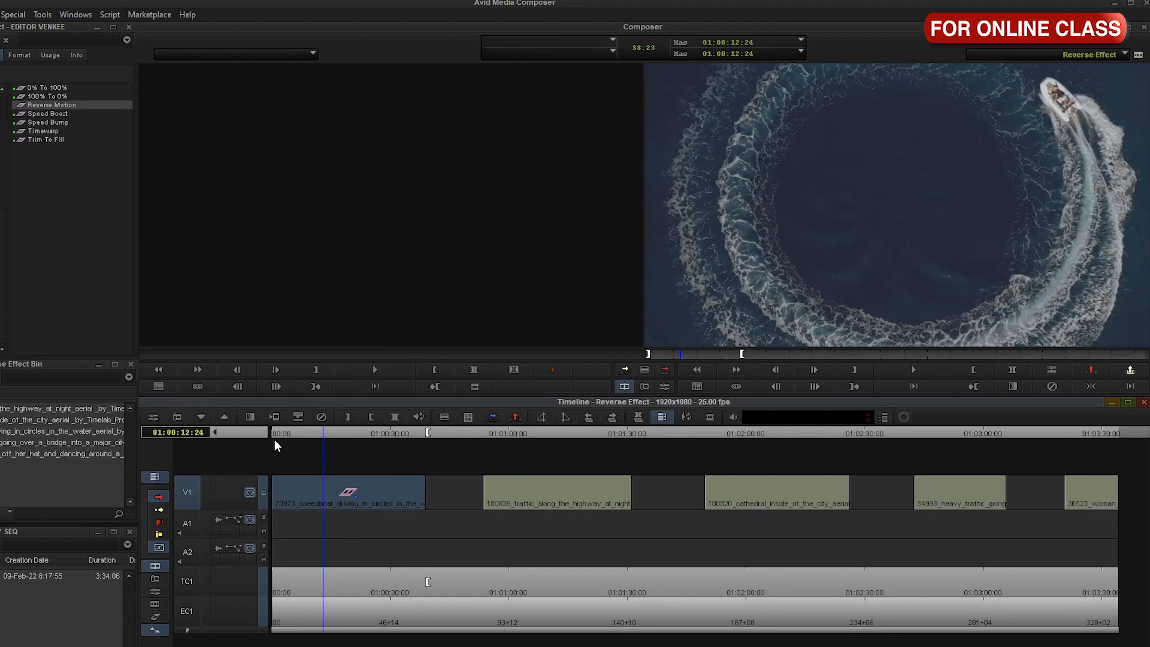
right_click(313, 475)
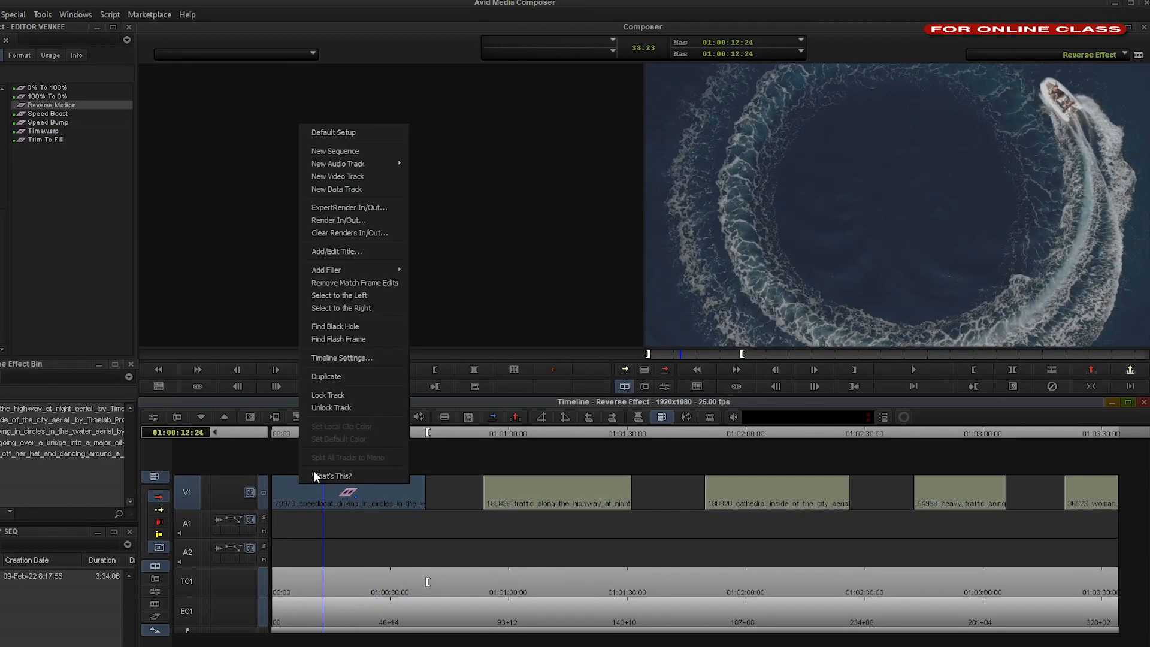
click(372, 224)
click(518, 396)
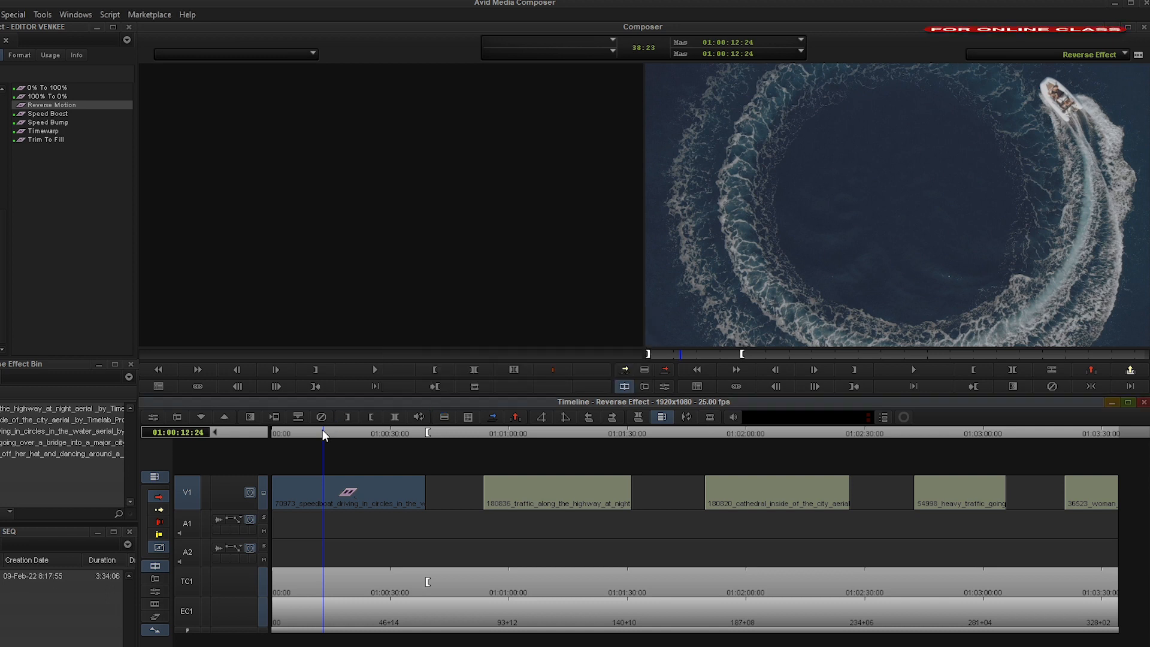
- Reopen the Motion Effect Editor and play the rendered clip from near its start, checking the motion as the curve rises through zero
click(154, 418)
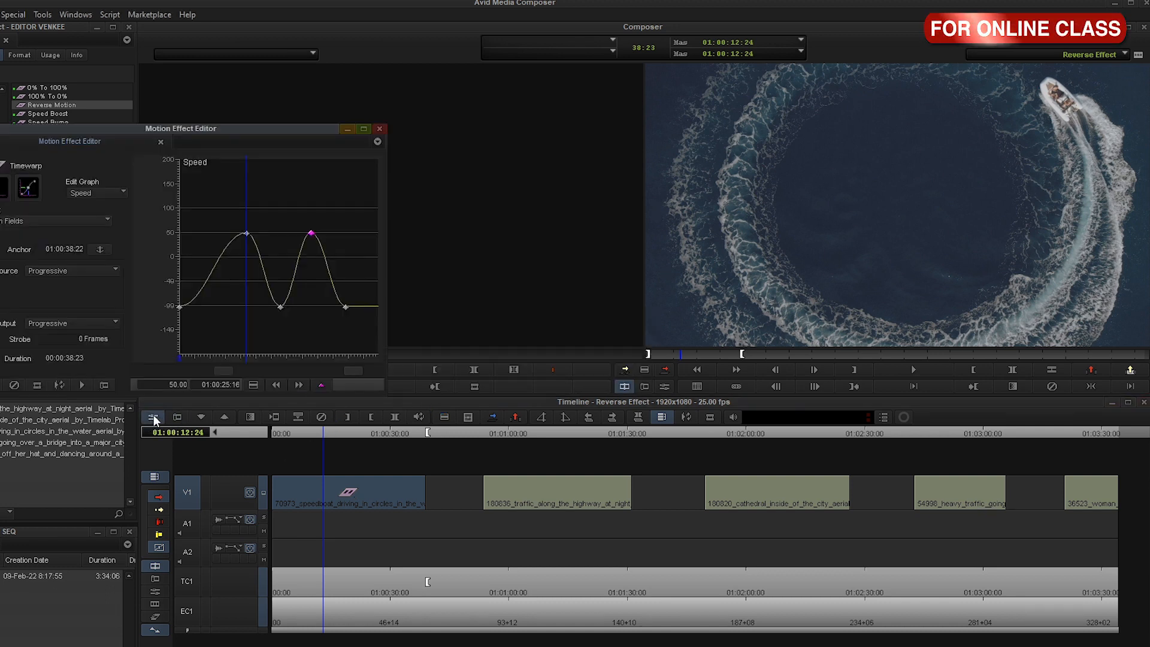
drag(308, 431, 267, 440)
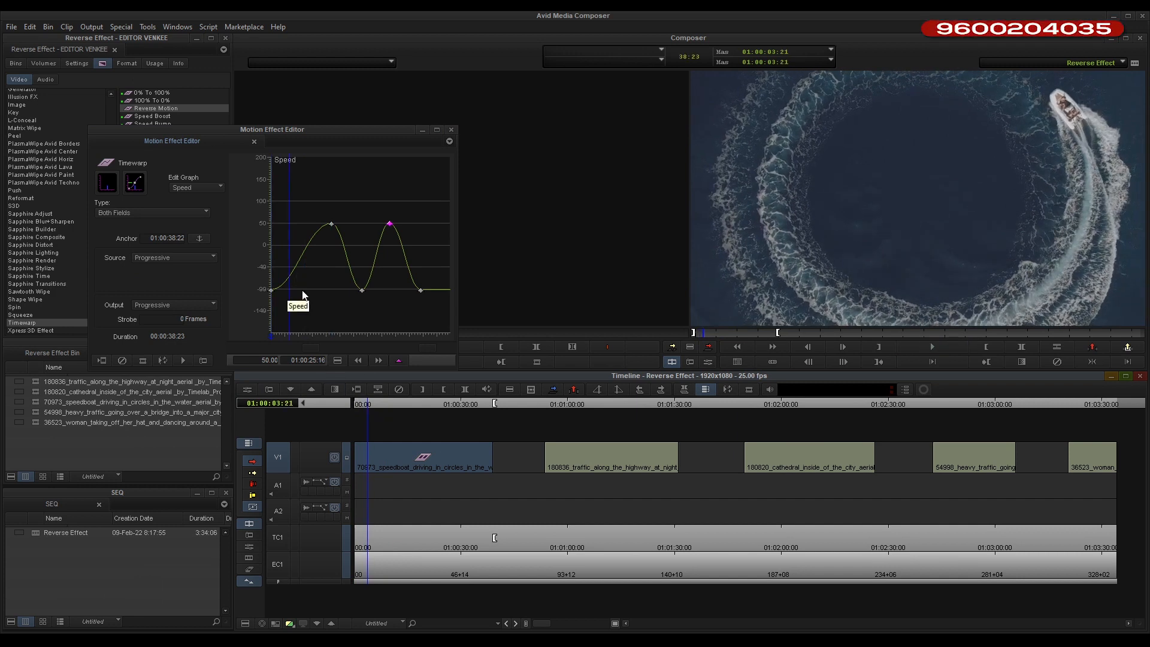
key(space)
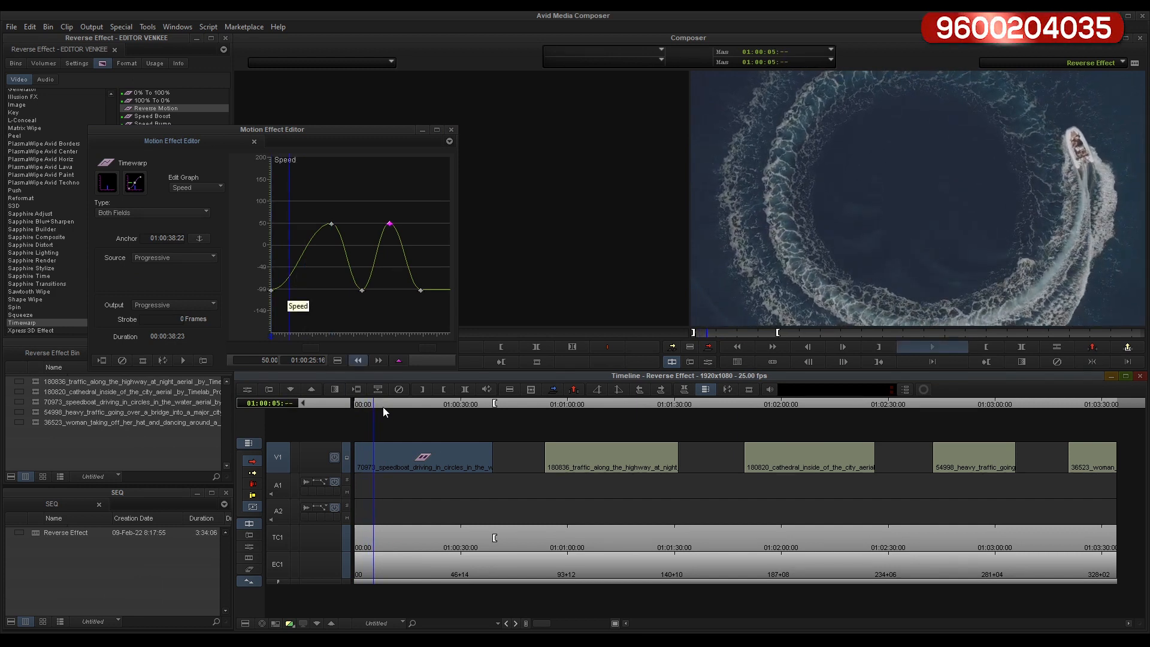
key(space)
key(space)
key(space)
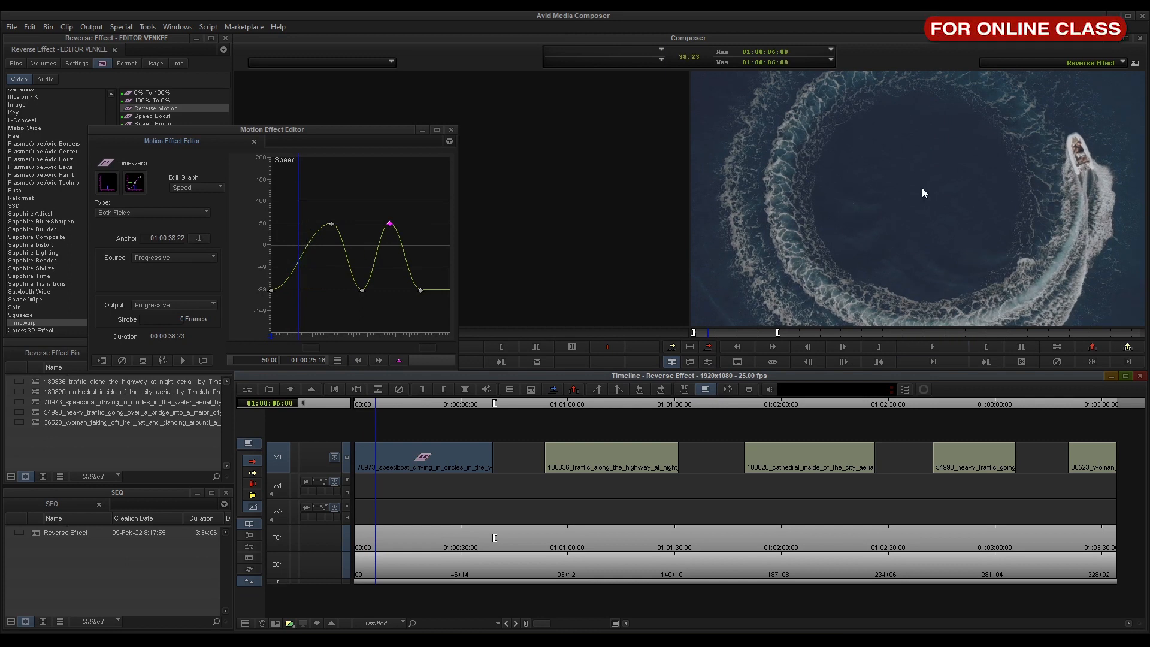
key(space)
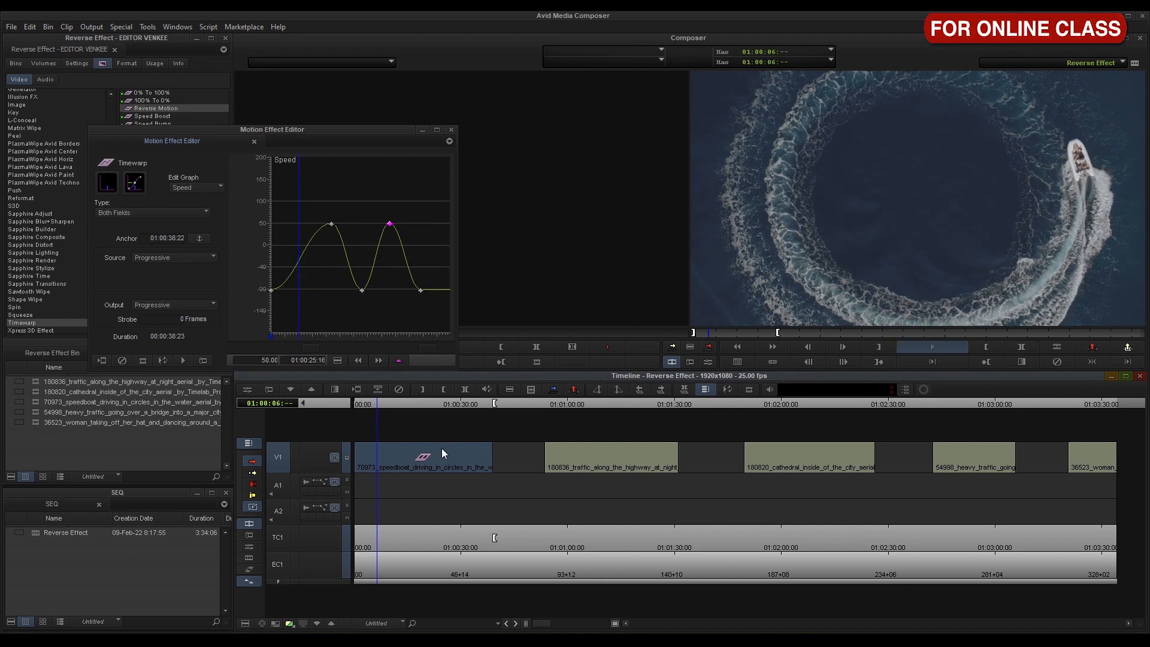
key(space)
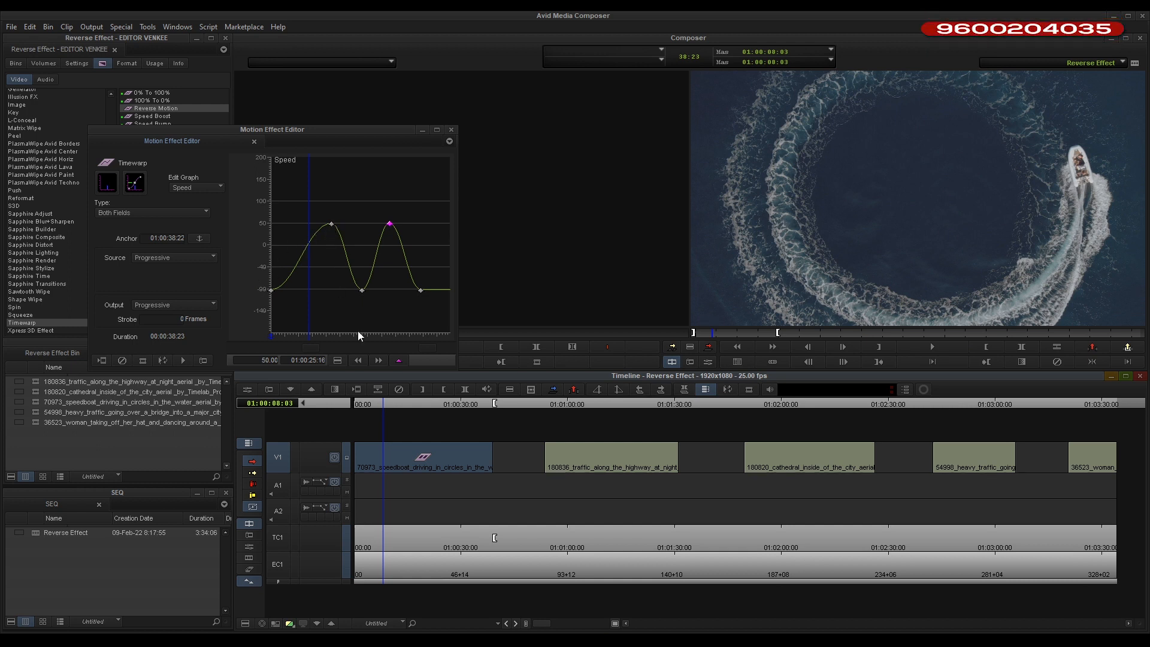
key(space)
key(space)
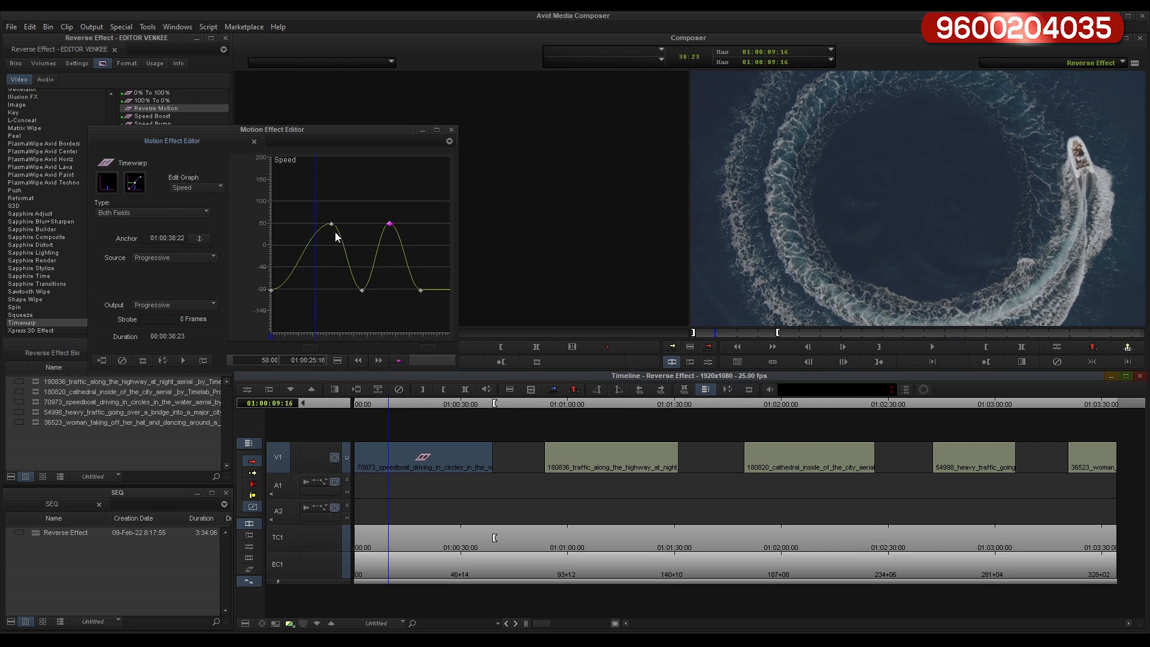
- Play the clip in short stretches over the first peak and check the motion as the curve falls towards the following low keyframe
click(317, 235)
key(space)
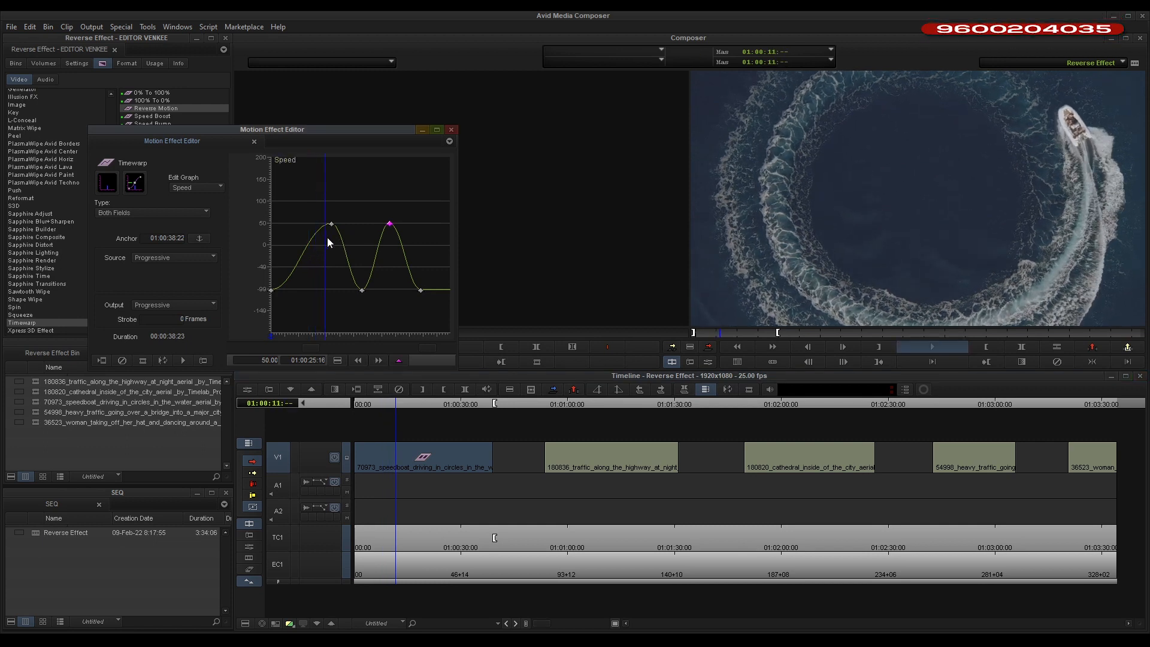
key(space)
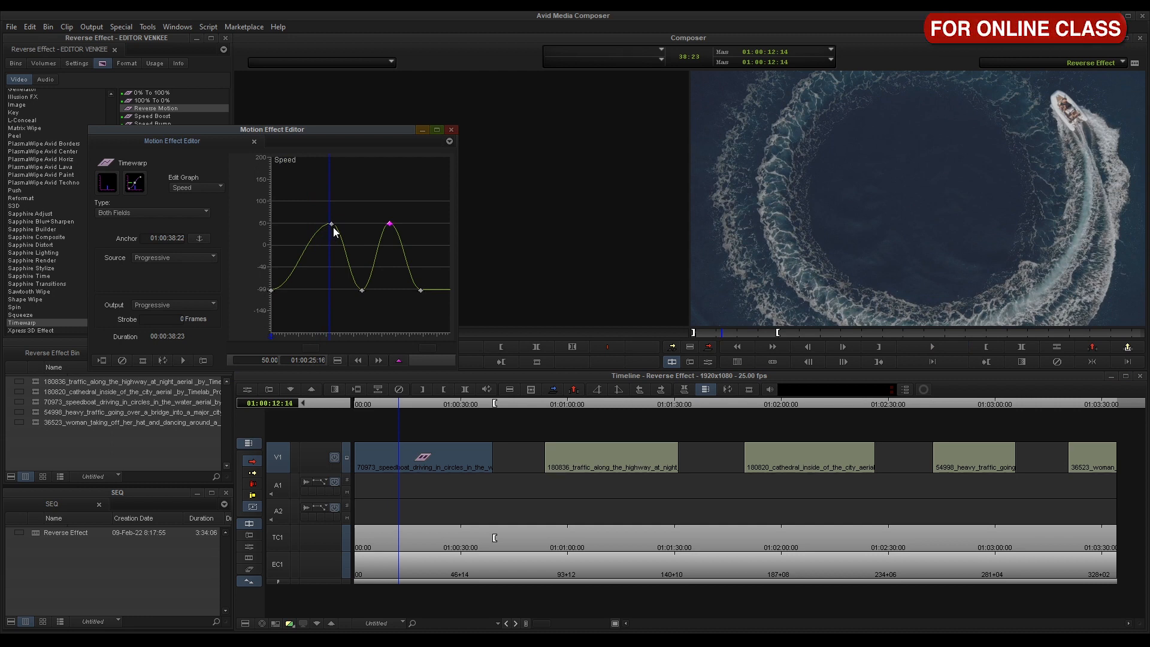
key(space)
key(space)
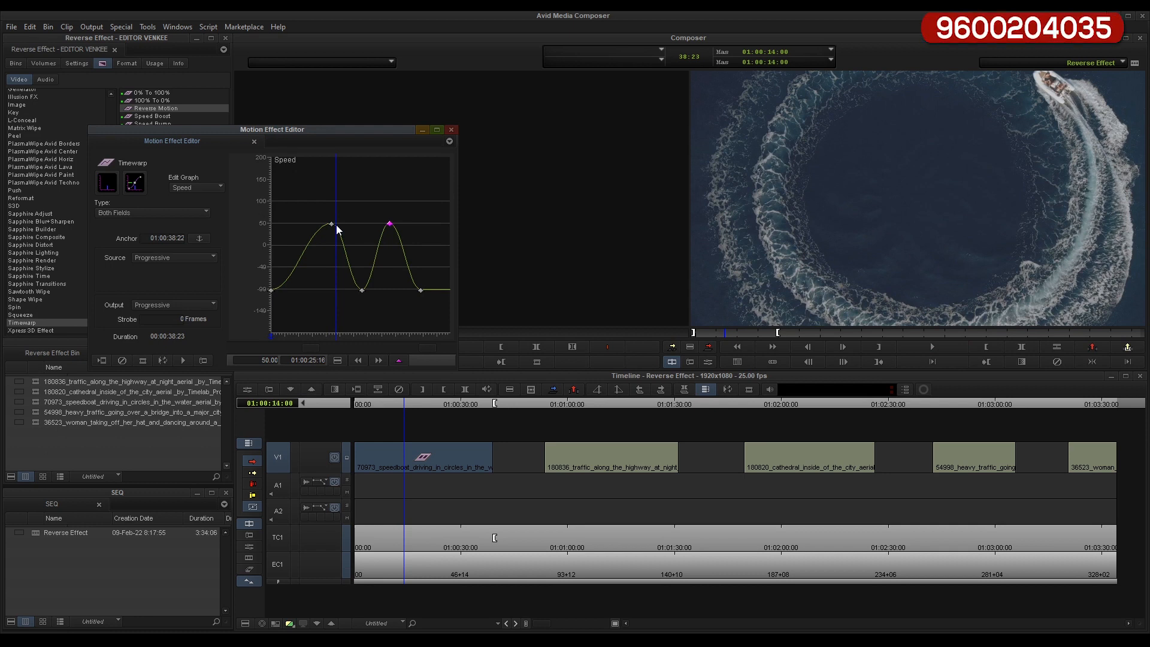
key(space)
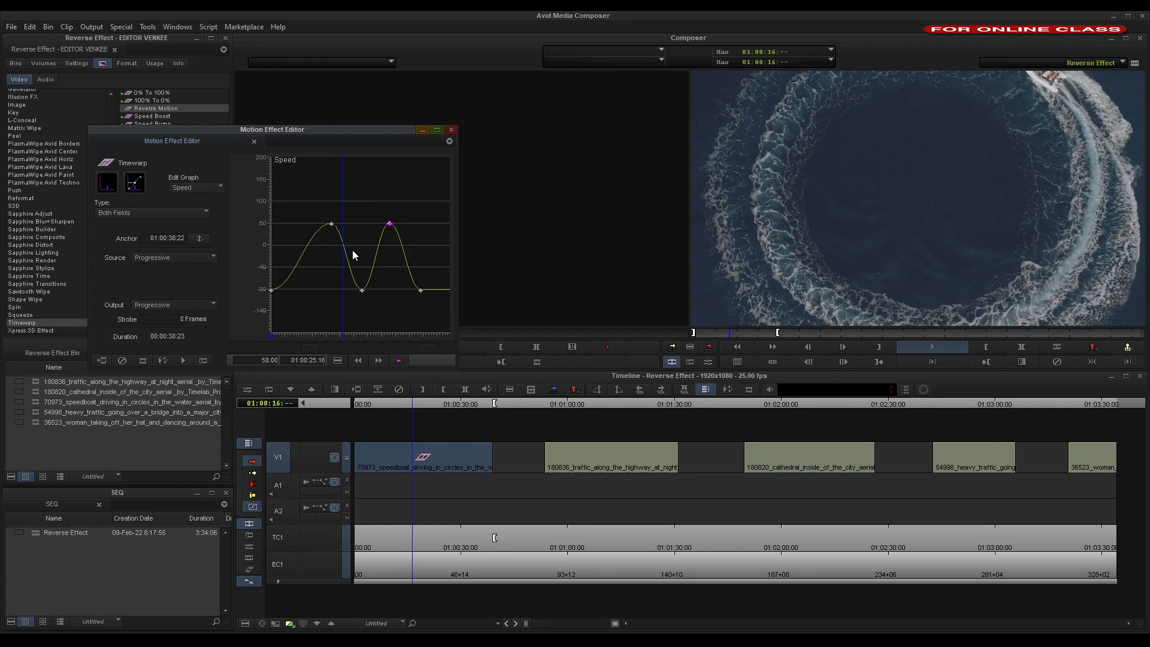
key(space)
key(space)
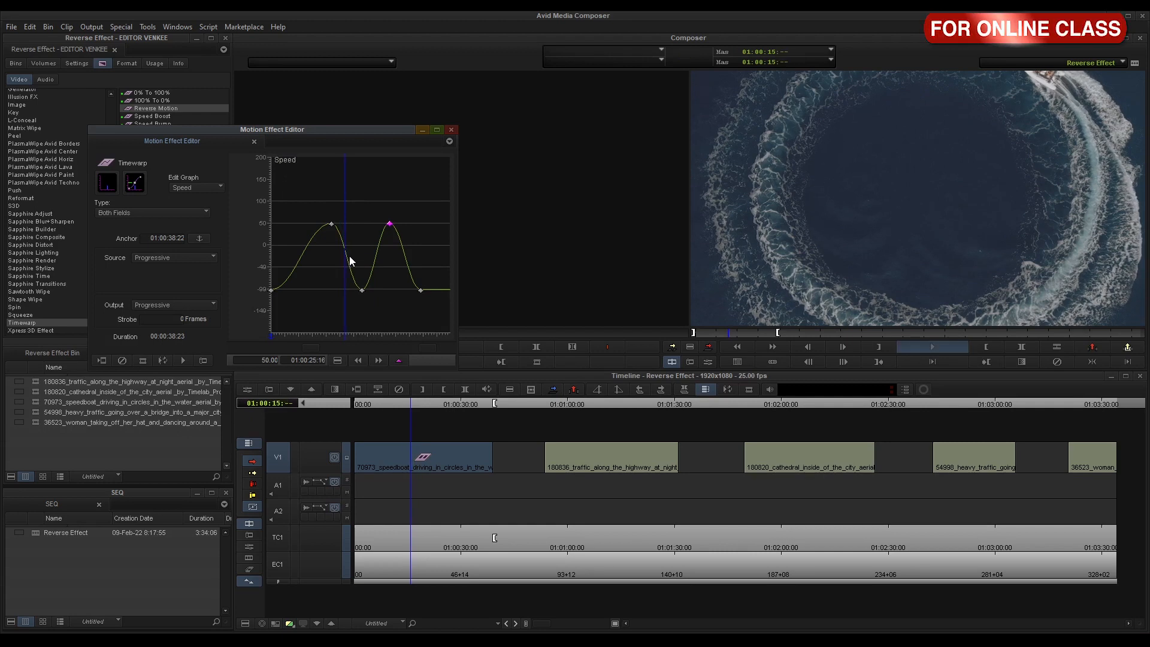
key(space)
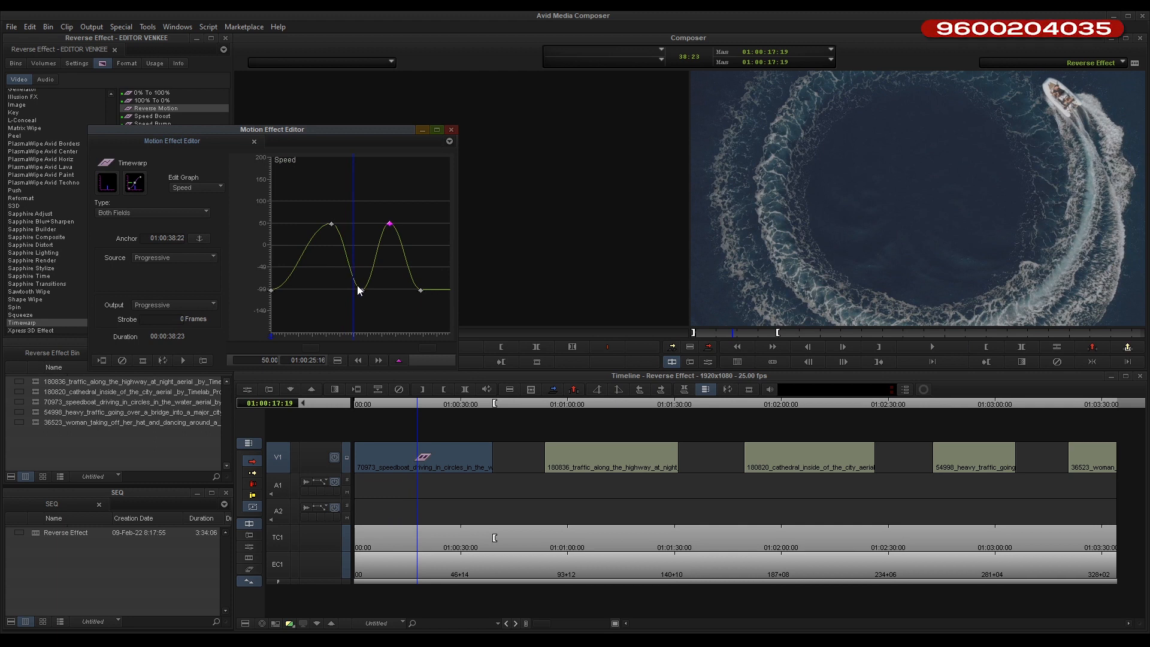
- Play the speedboat clip from the low keyframe between the peaks, over the second peak to its end, and scrub back to recheck the motion
click(360, 290)
key(space)
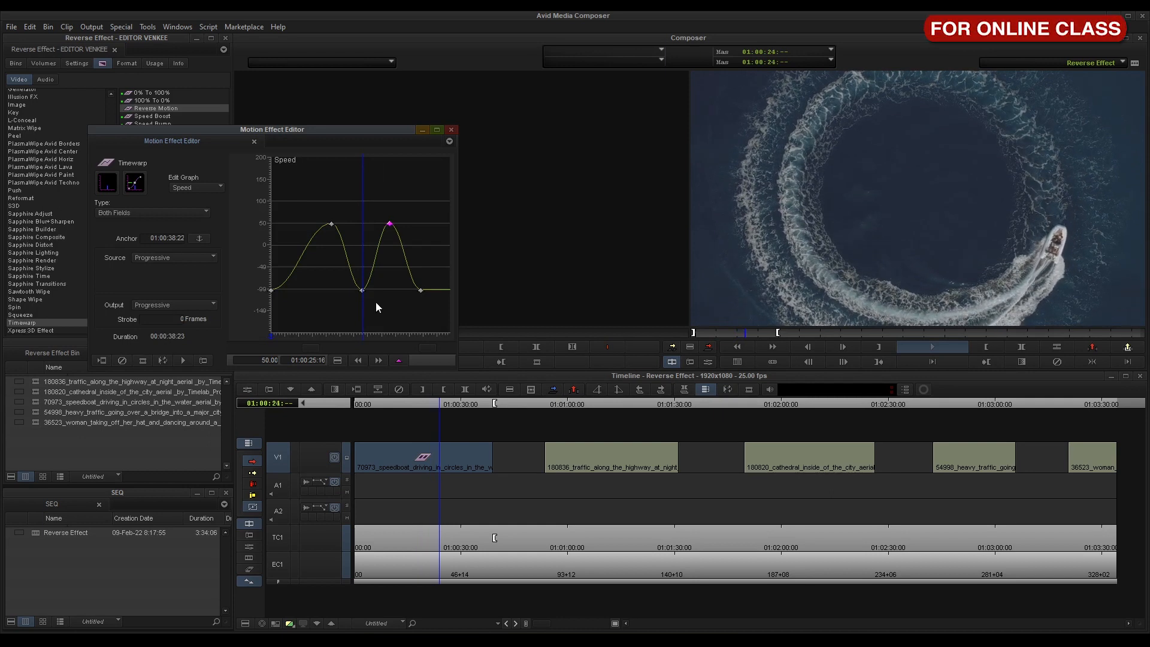
key(space)
drag(380, 259, 389, 260)
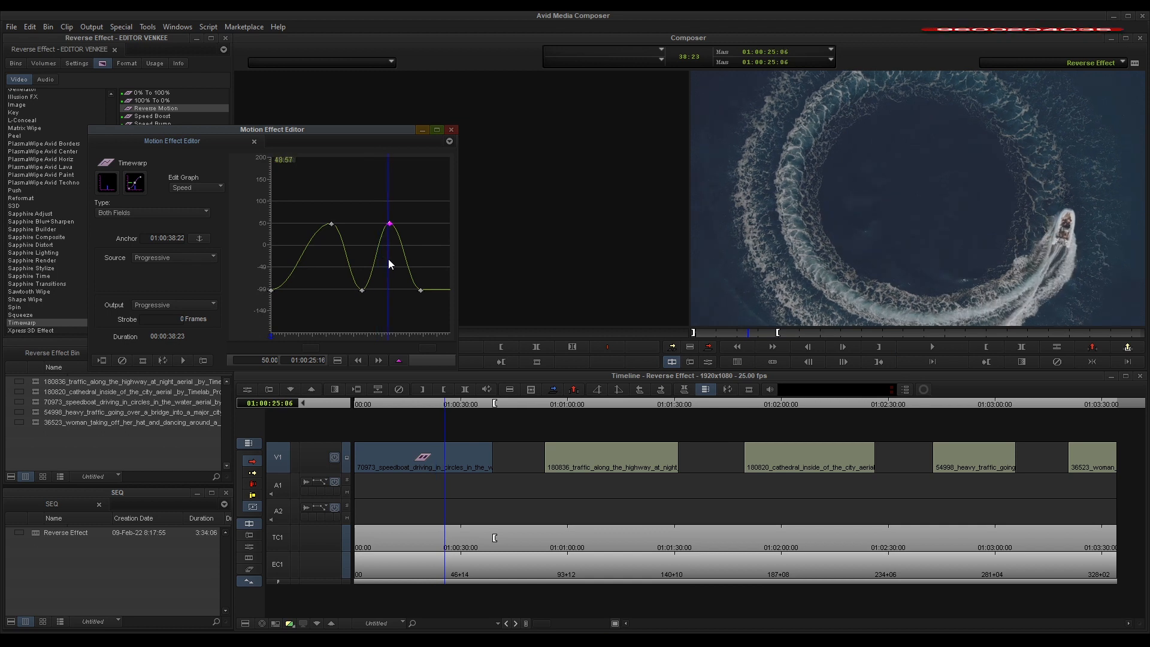
key(space)
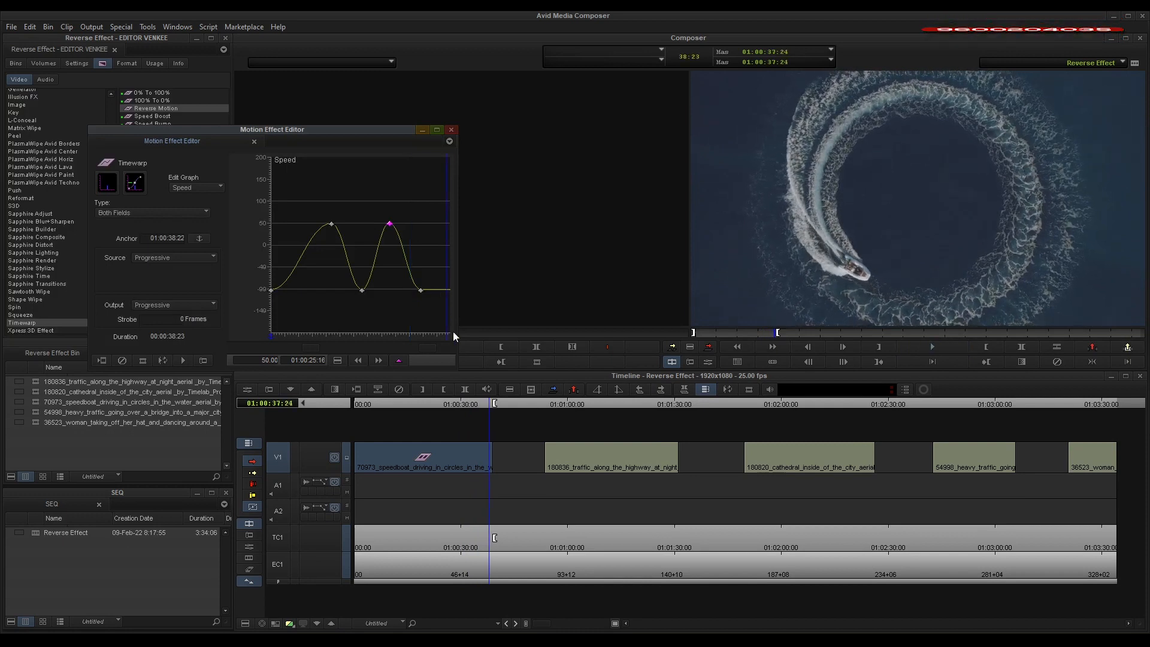
drag(480, 402, 436, 443)
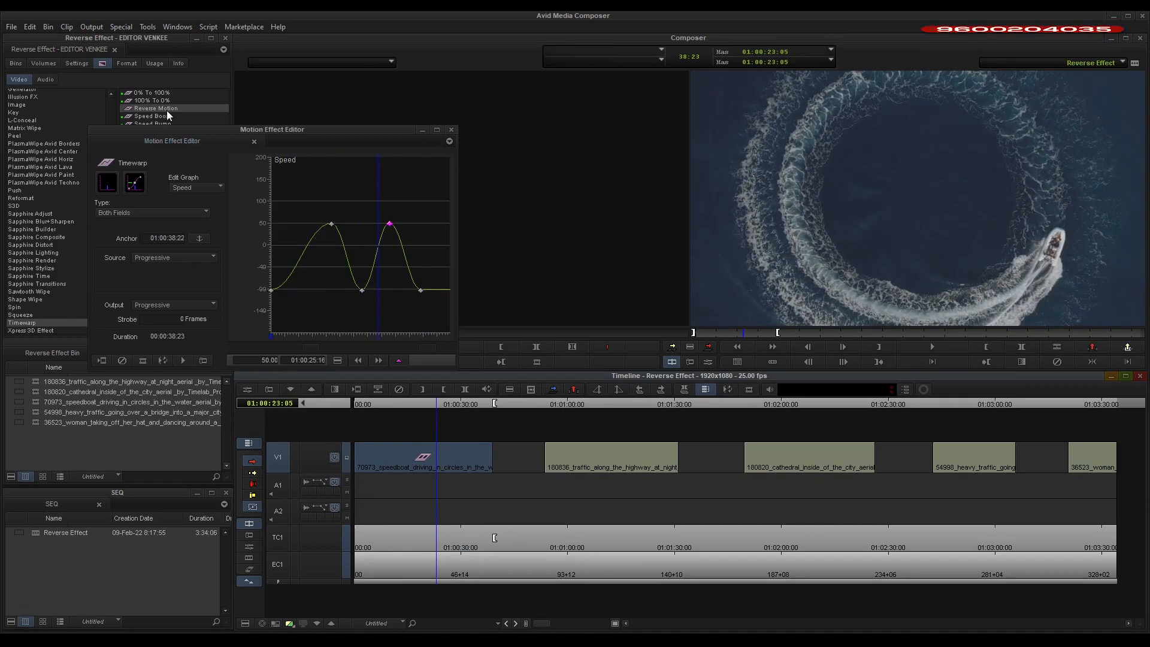
- Close the Motion Effect Editor, apply the Reverse Motion timewarp to the highway traffic clip and scrub towards its start
click(453, 129)
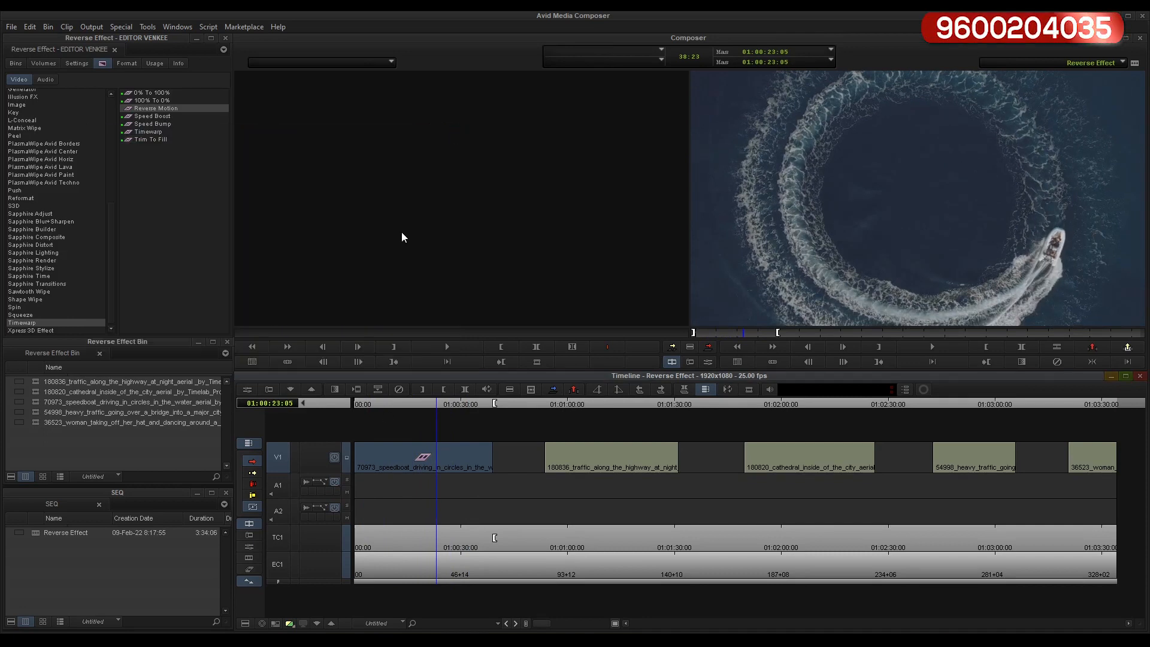
drag(551, 404, 584, 404)
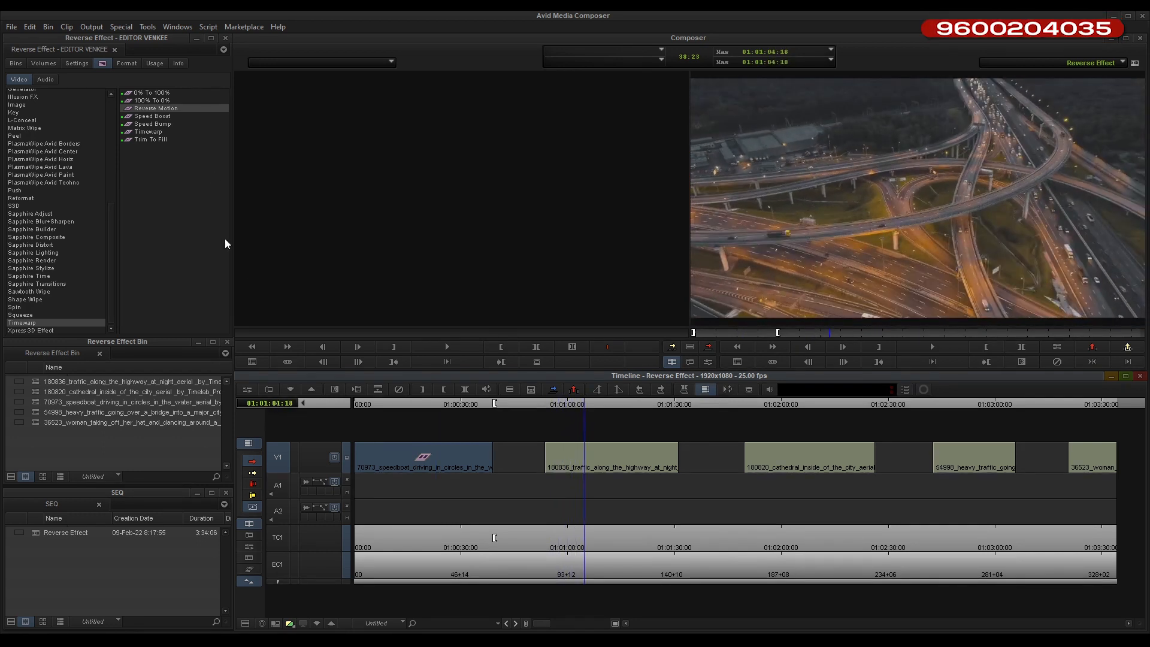
drag(174, 109, 560, 454)
click(579, 403)
drag(578, 403, 556, 403)
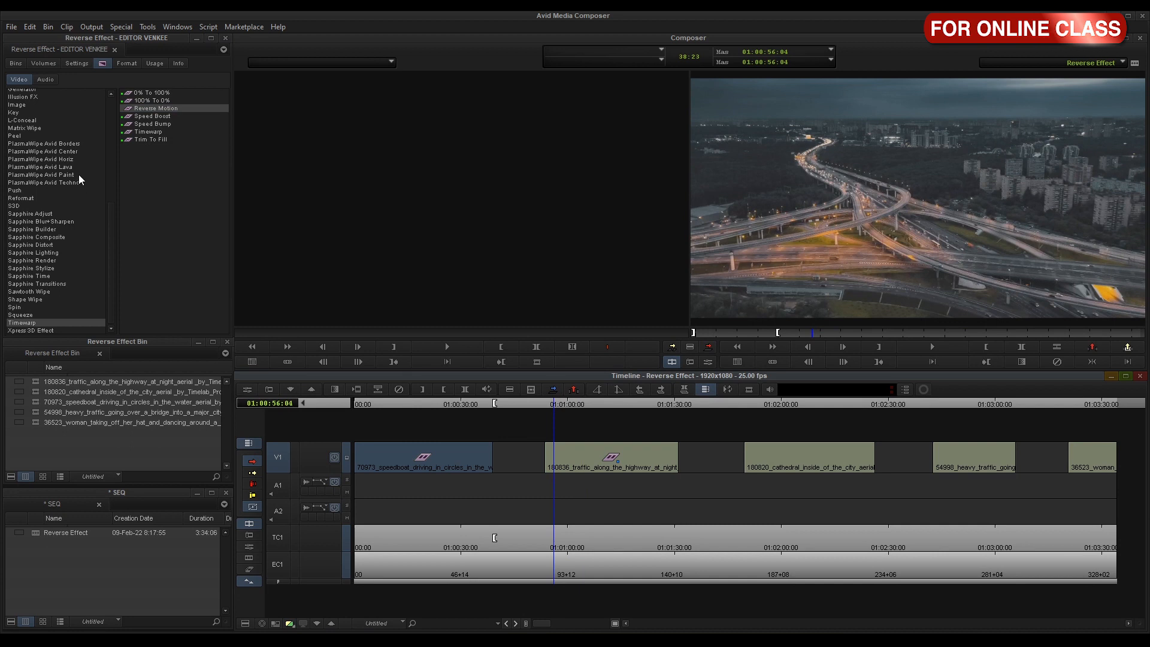
- Mark the highway traffic clip and render its Reverse Motion effect to the C: drive
click(608, 459)
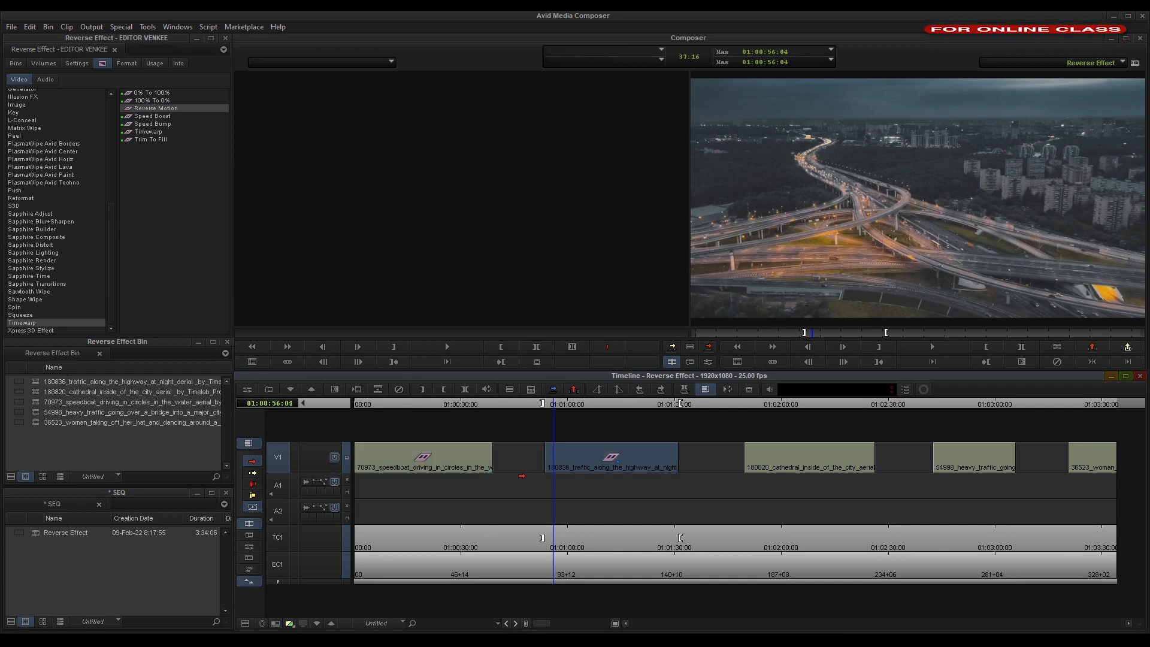
right_click(608, 460)
click(641, 217)
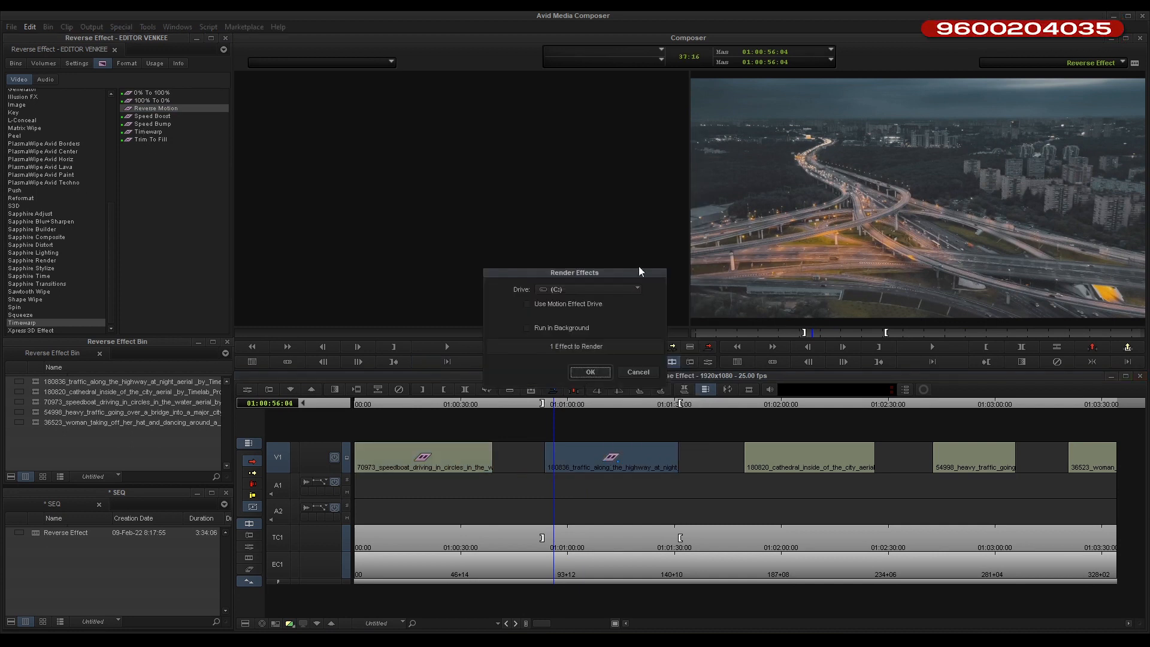
click(591, 373)
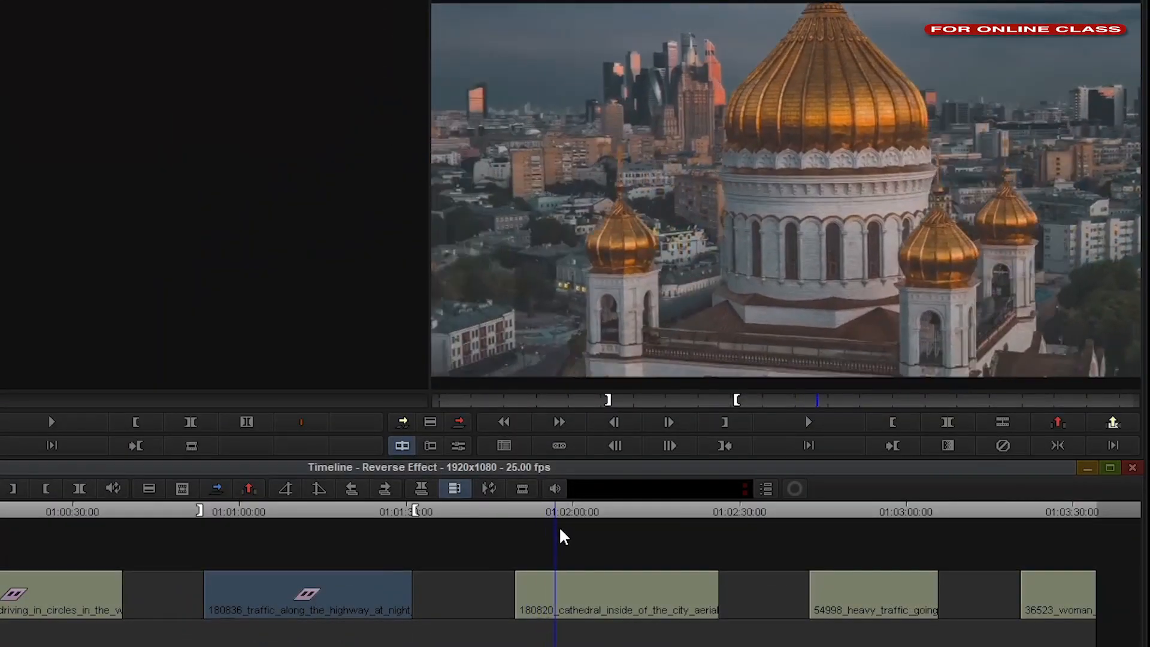
- Preview the original motion of the cathedral clip and apply the Reverse Motion timewarp to it
drag(560, 528, 554, 593)
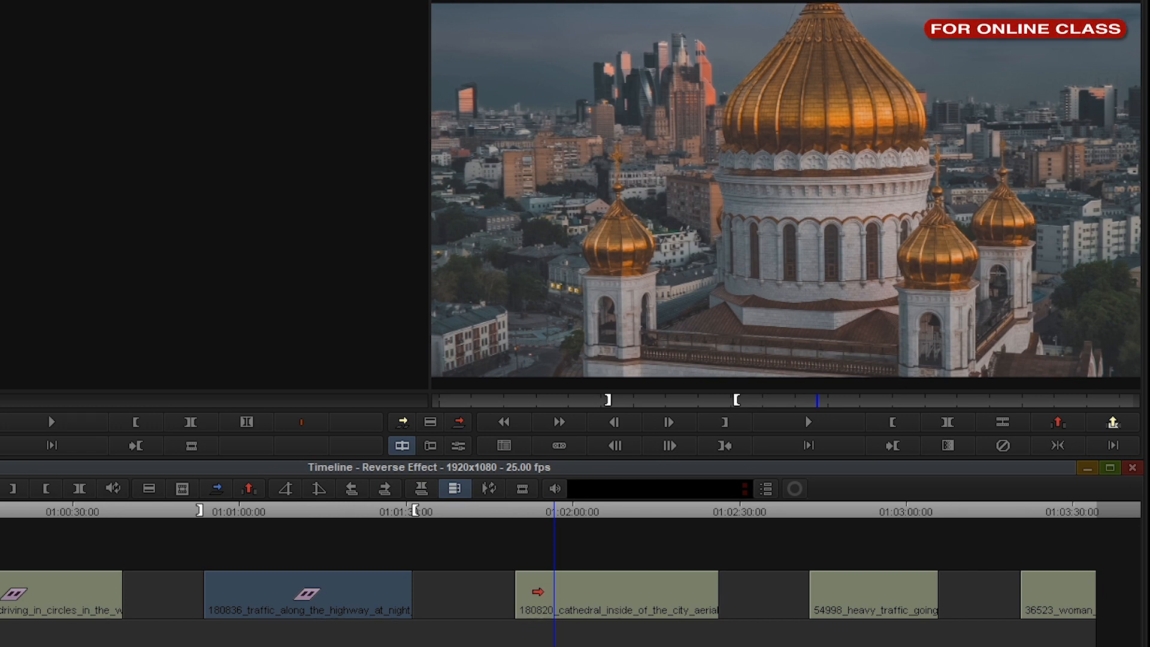
drag(546, 532, 558, 575)
key(space)
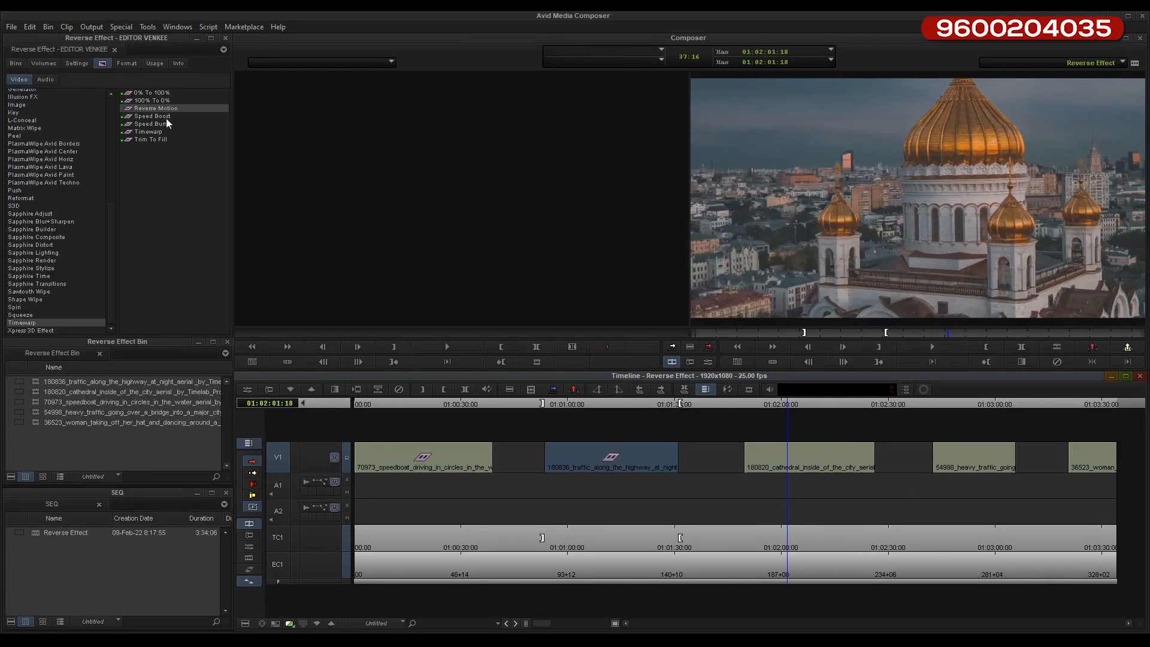
drag(156, 113, 758, 451)
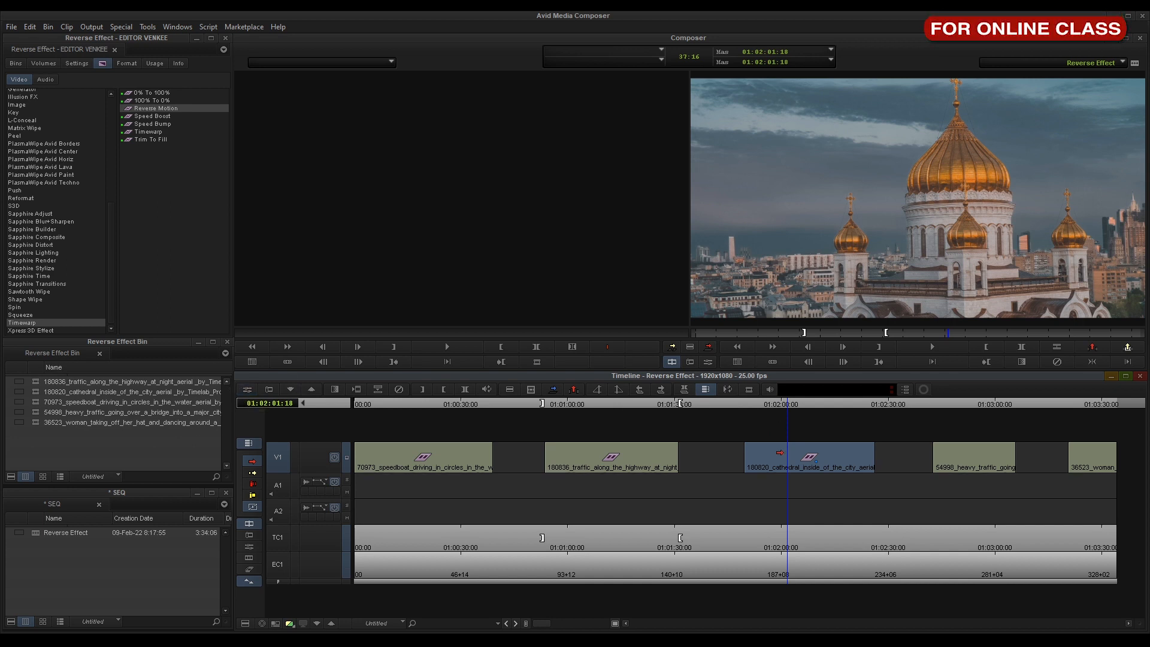
- Render the Reverse Motion effect across the marked cathedral clip to the C: drive and play the result from near its start
key(t)
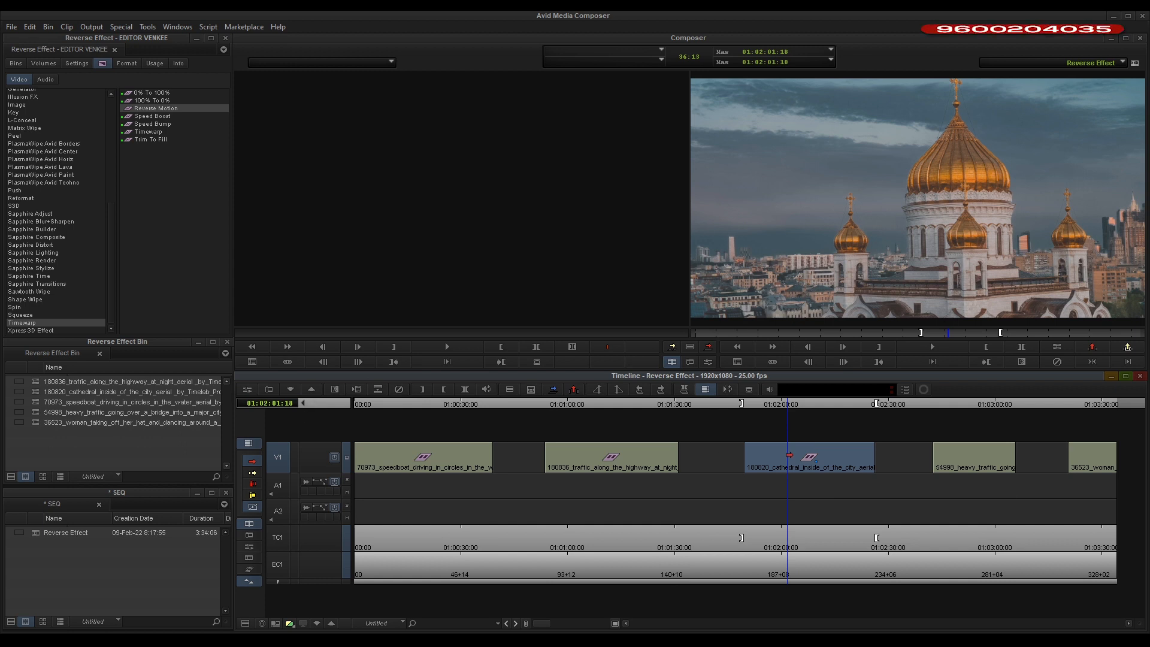
right_click(792, 113)
click(835, 191)
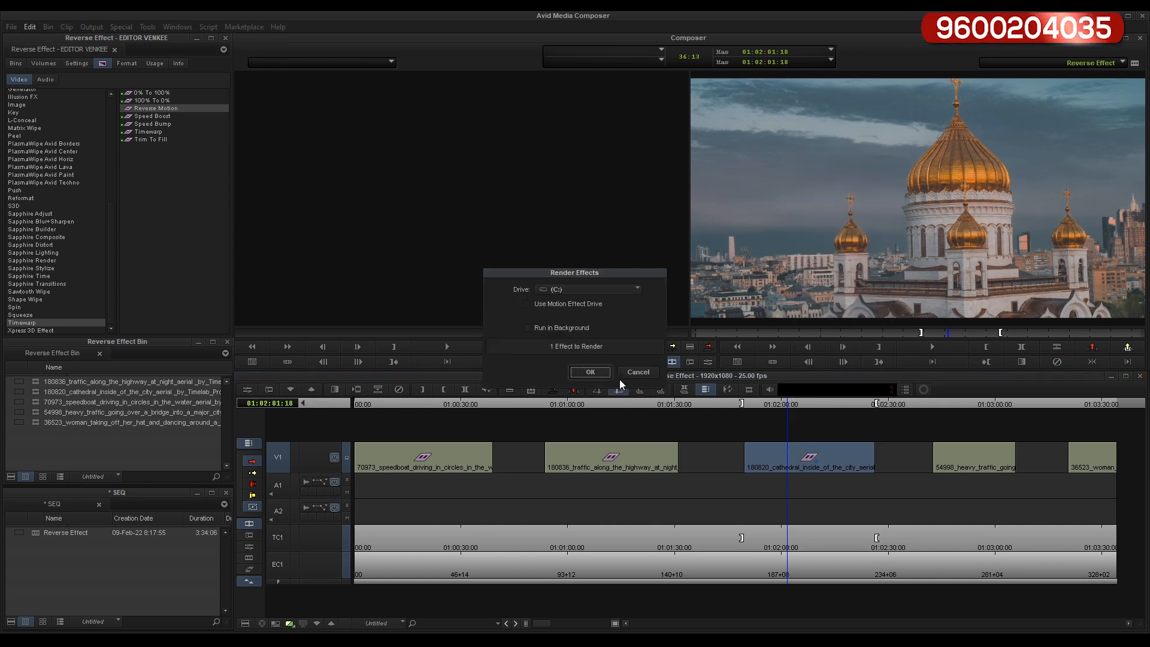
click(603, 372)
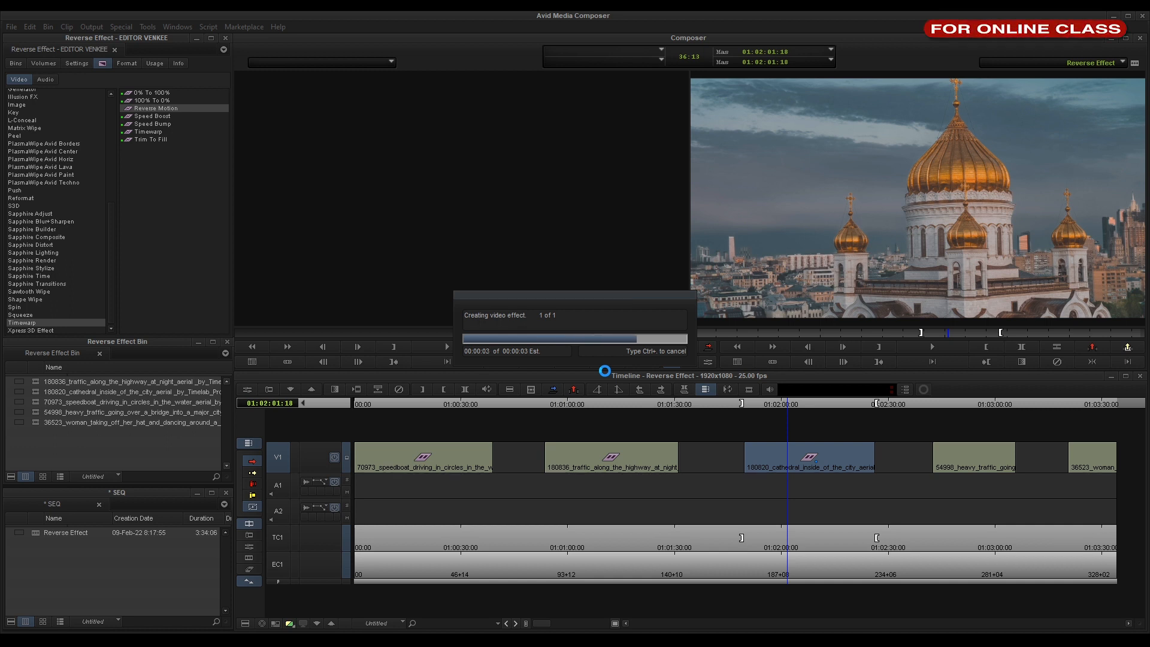
drag(756, 404, 750, 404)
key(space)
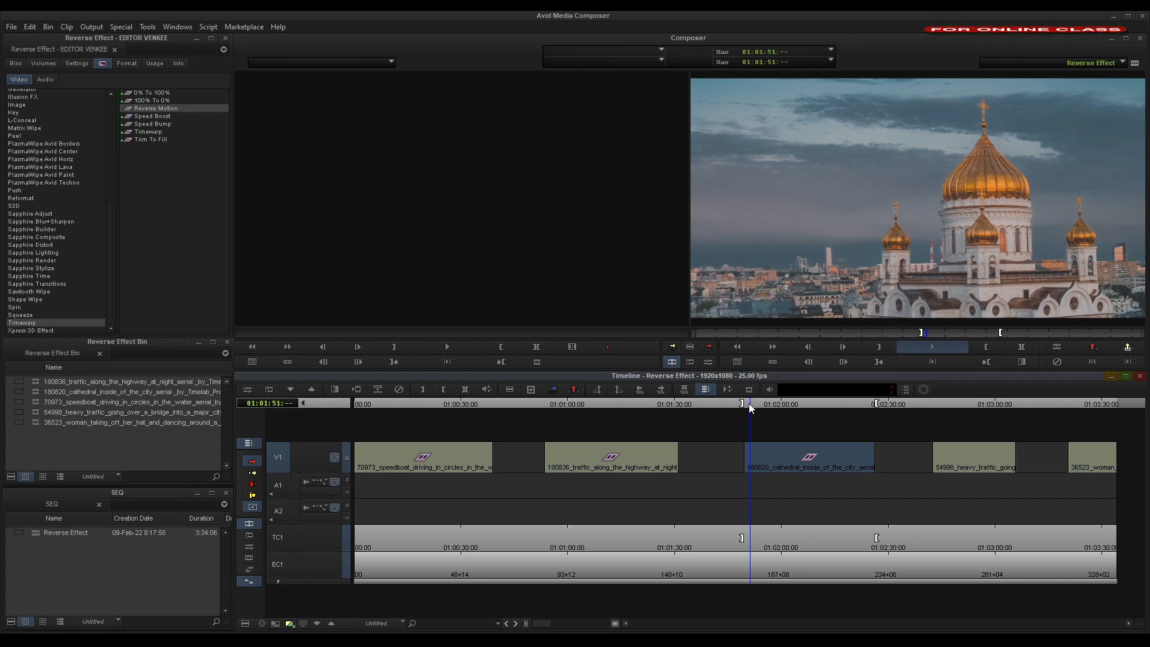